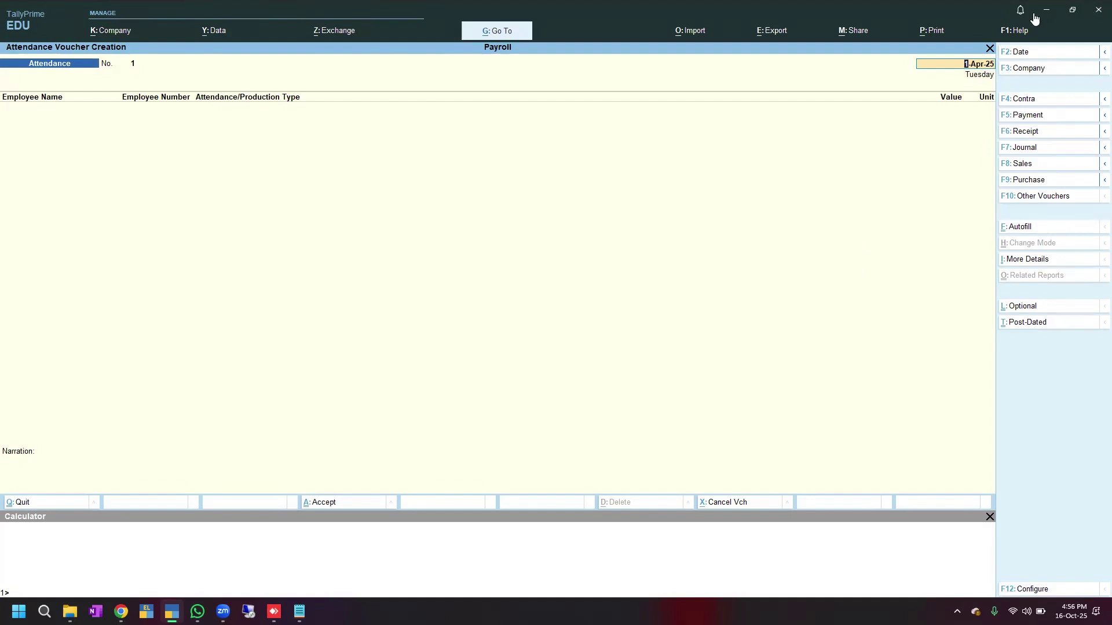
- Set the attendance voucher date to 1-May-25
{"action": "left_click", "coordinate": [1040, 55]}
{"action": "type", "text": "1.5.25"}
{"action": "key", "text": "Return"}
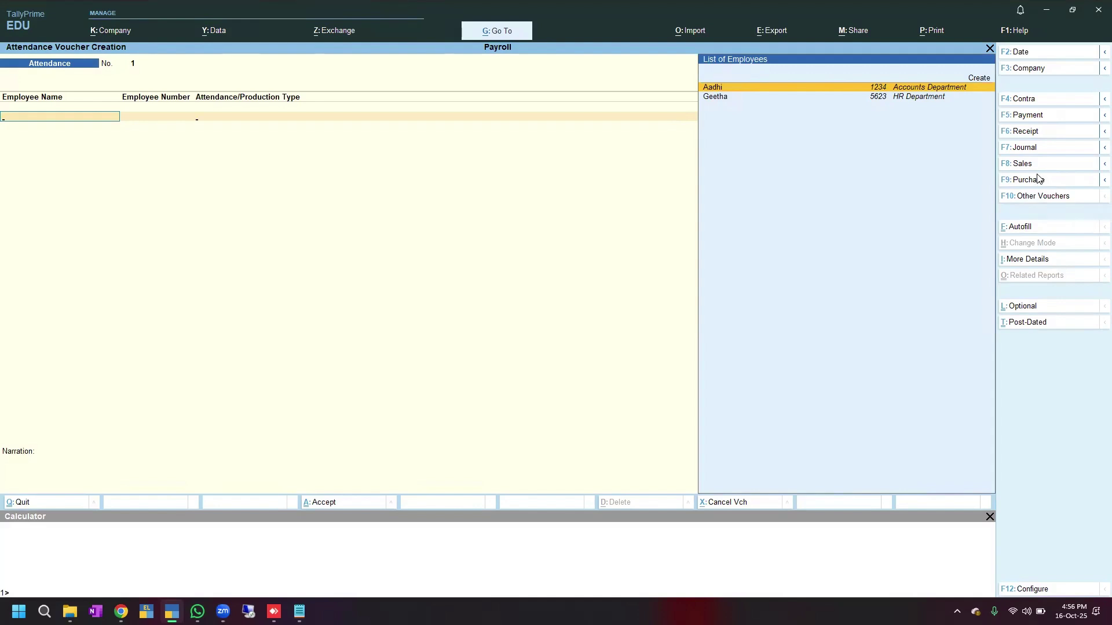
- Record 22 days of Present attendance for the Accounts Department employee
{"action": "key", "text": "Return"}
{"action": "key", "text": "Down"}
{"action": "key", "text": "Down"}
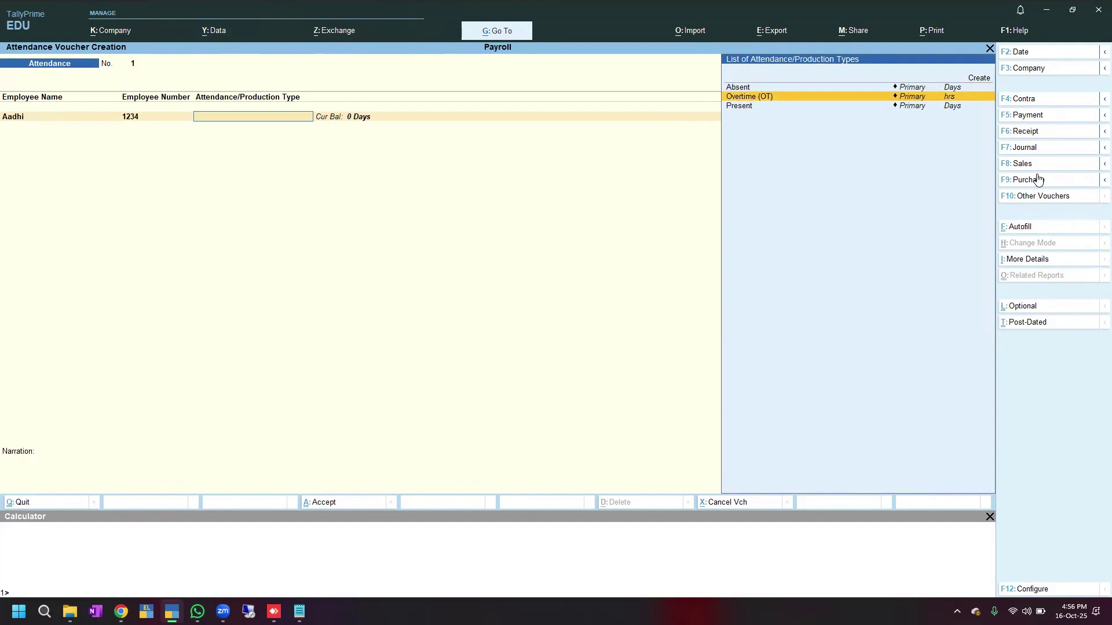
{"action": "key", "text": "Return"}
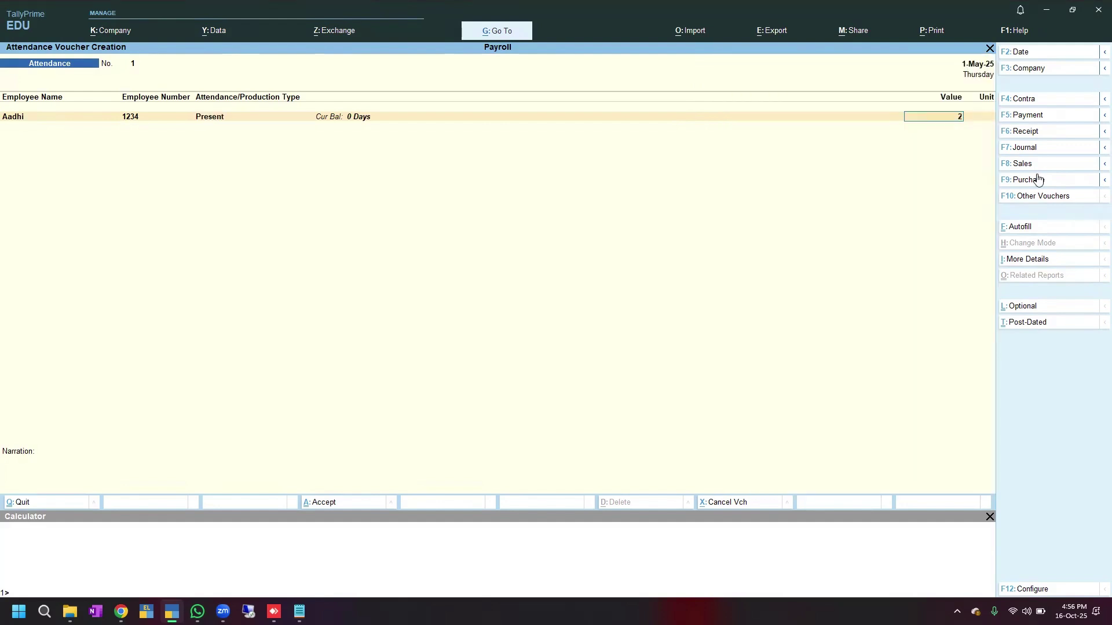
{"action": "type", "text": "2"}
{"action": "key", "text": "Return"}
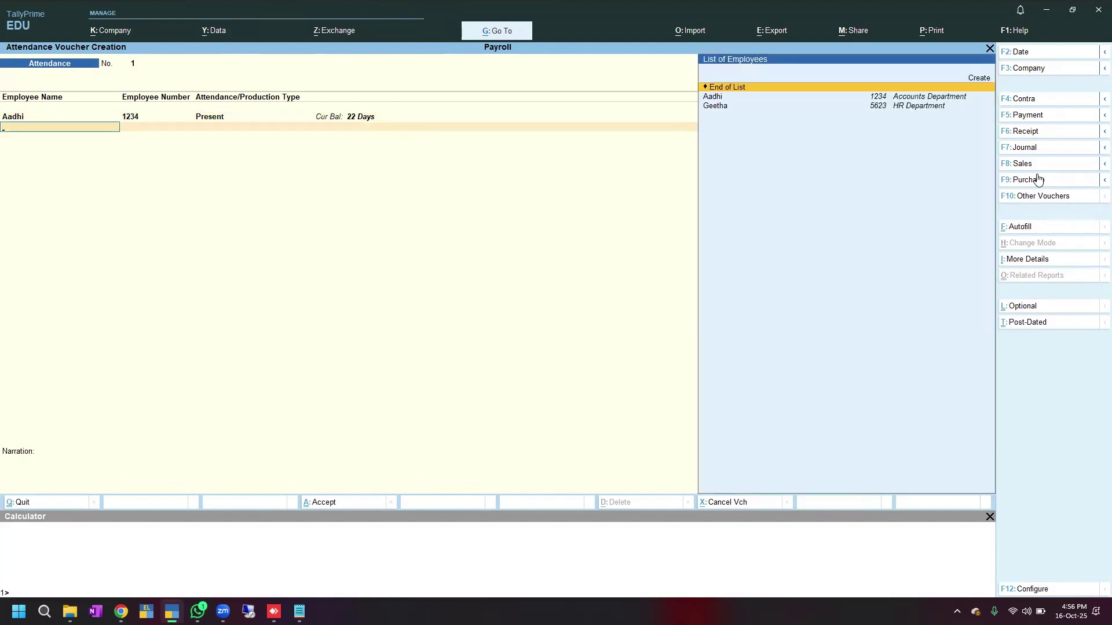
- Add a second attendance line with 25 days Present for the HR Department employee
{"action": "key", "text": "Down"}
{"action": "key", "text": "Down"}
{"action": "key", "text": "Return"}
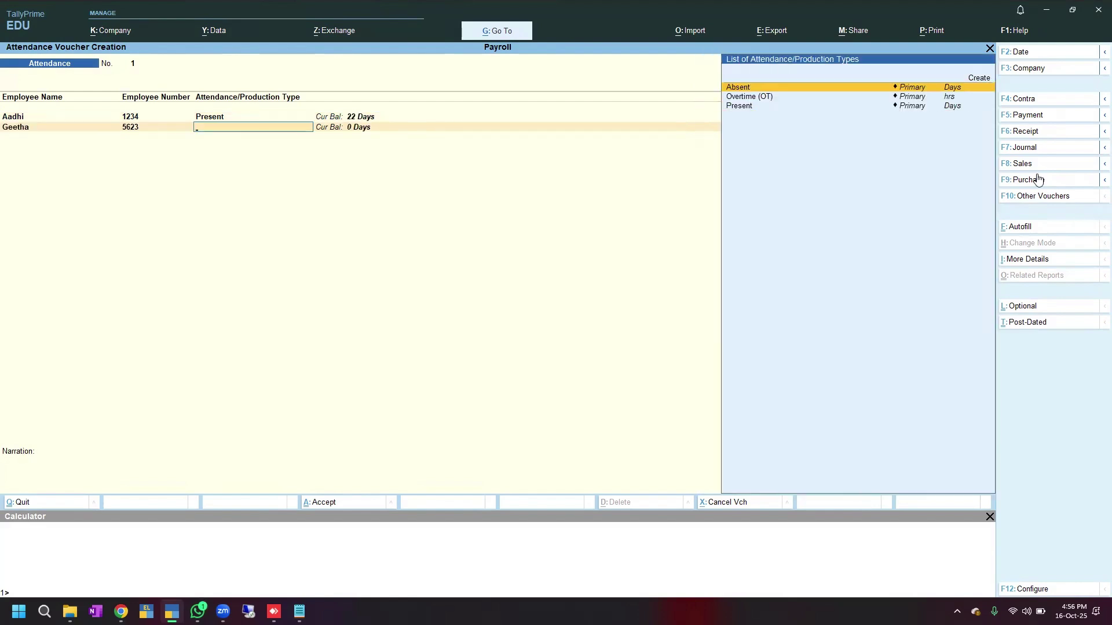
{"action": "key", "text": "Down"}
{"action": "key", "text": "Down"}
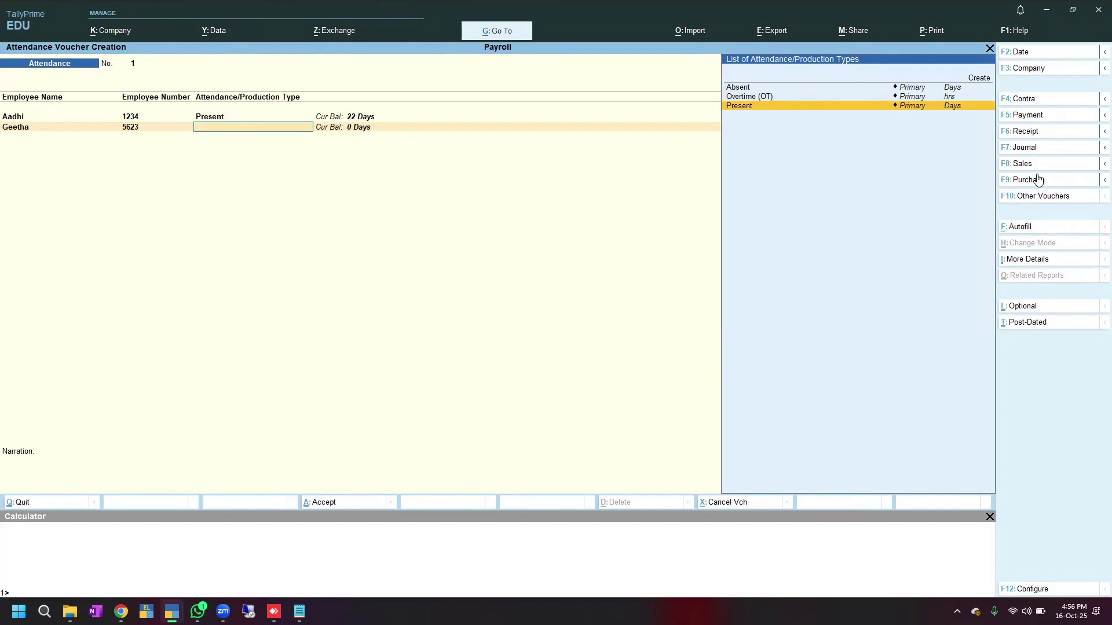
{"action": "key", "text": "Return"}
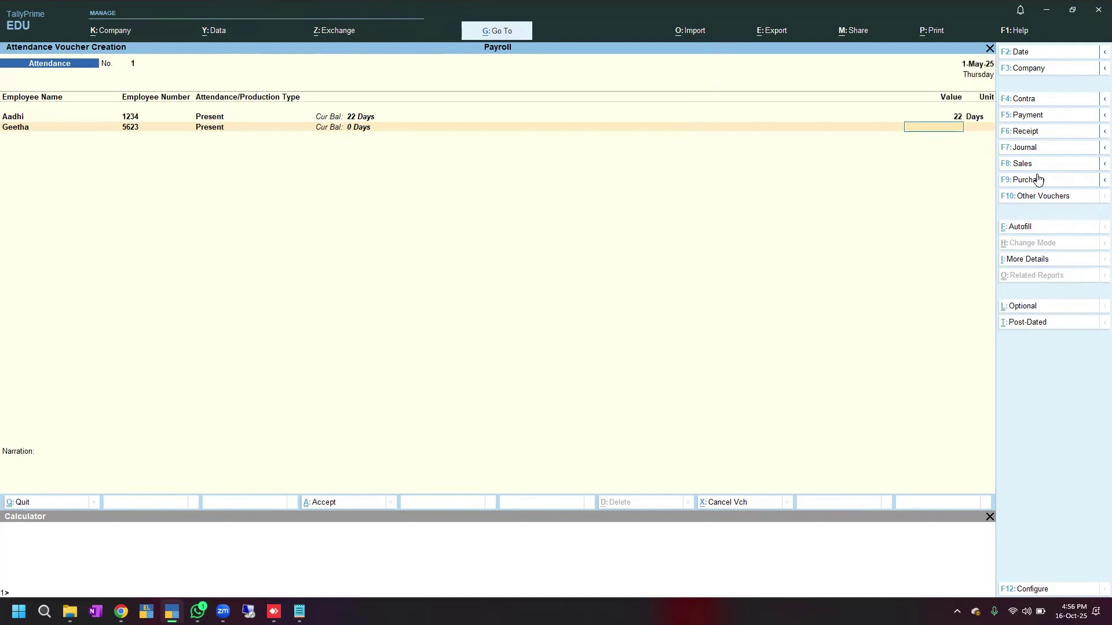
{"action": "type", "text": "25"}
{"action": "key", "text": "Return"}
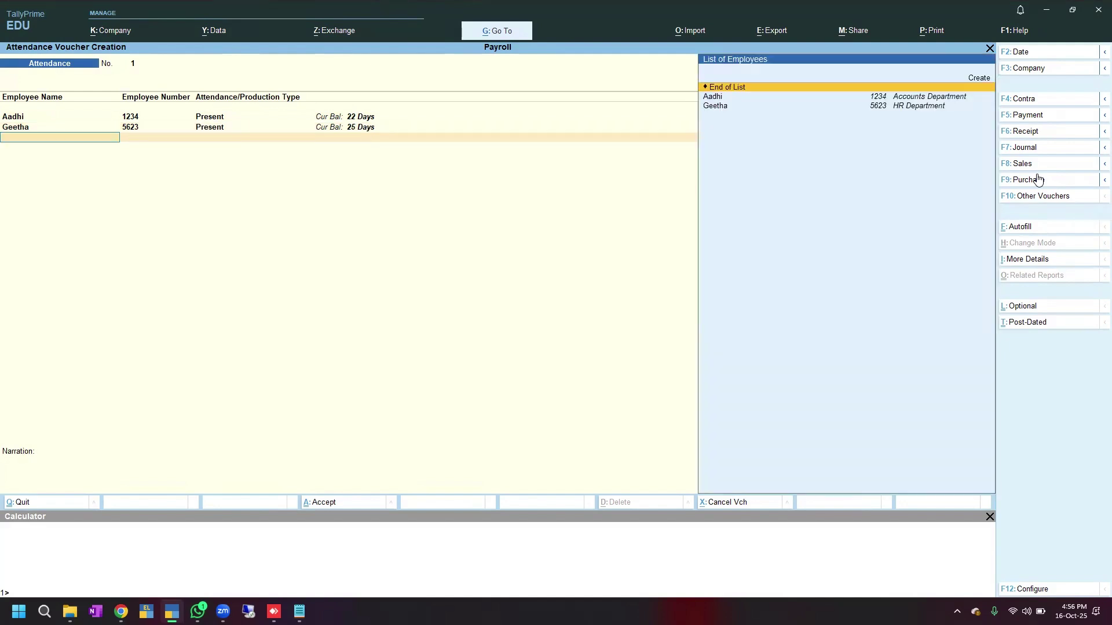
- End the employee list, leave the narration blank and save the attendance voucher
{"action": "key", "text": "Return"}
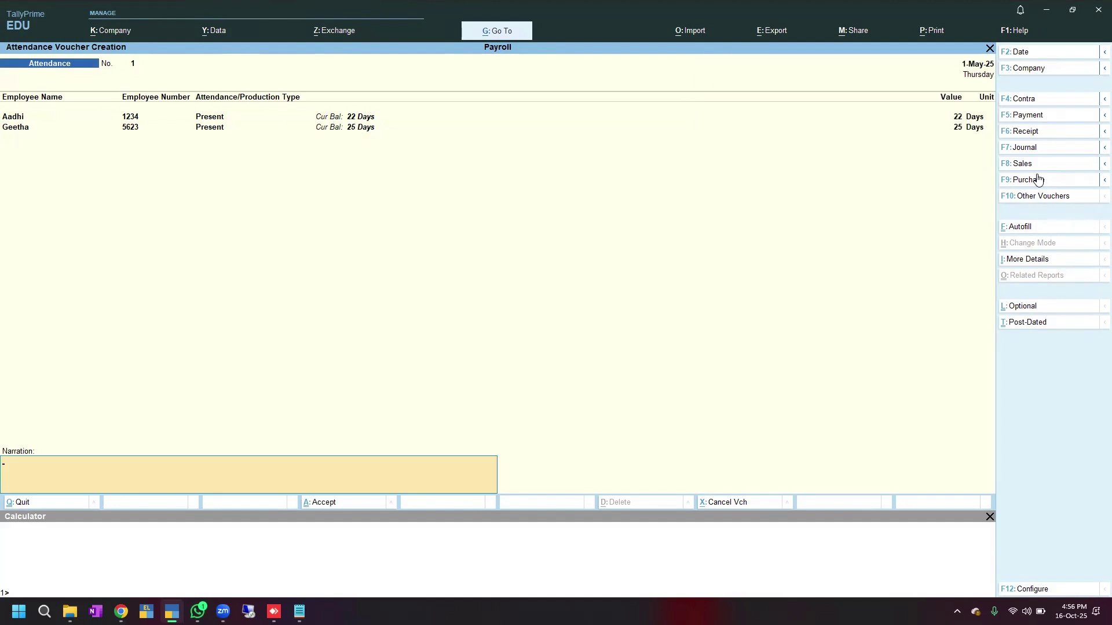
{"action": "key", "text": "Return"}
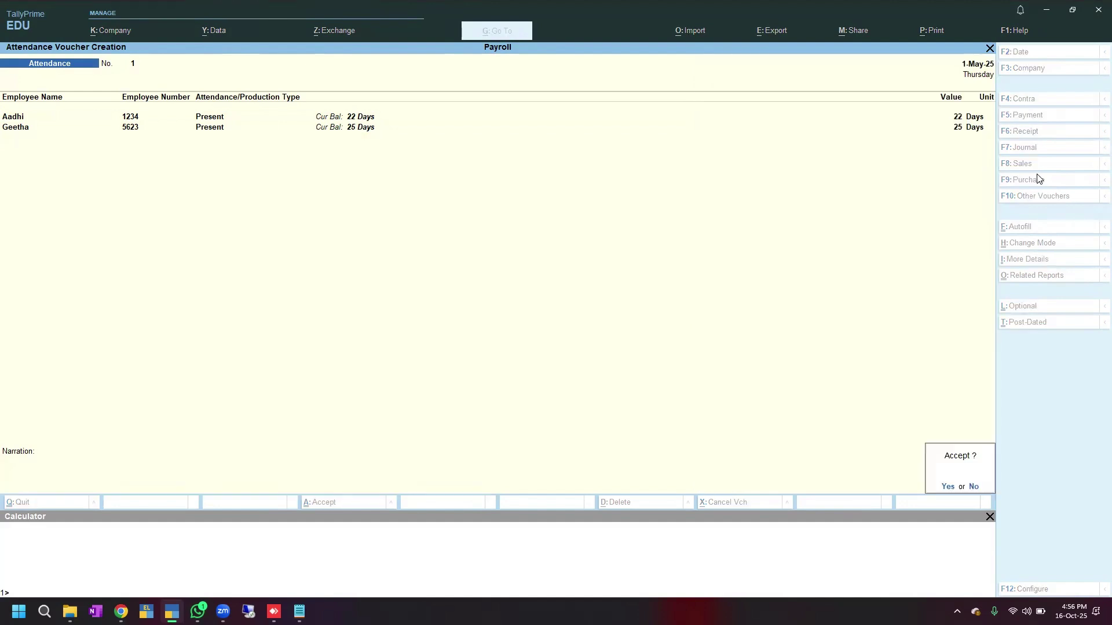
{"action": "key", "text": "Return"}
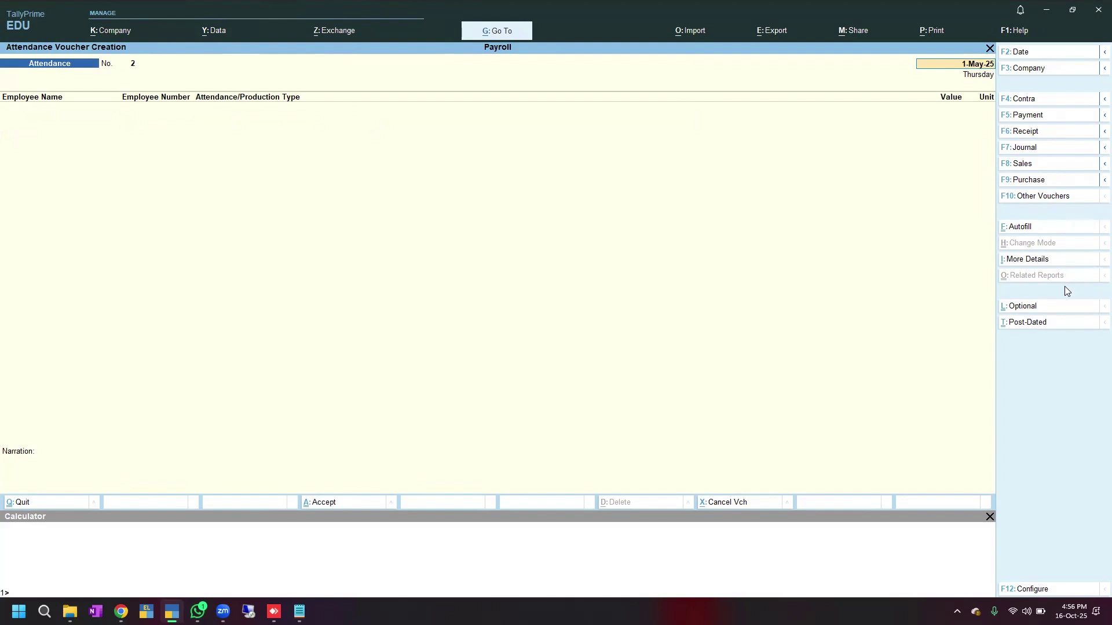
- Switch the voucher type from Attendance to Payroll
{"action": "left_click", "coordinate": [1012, 199]}
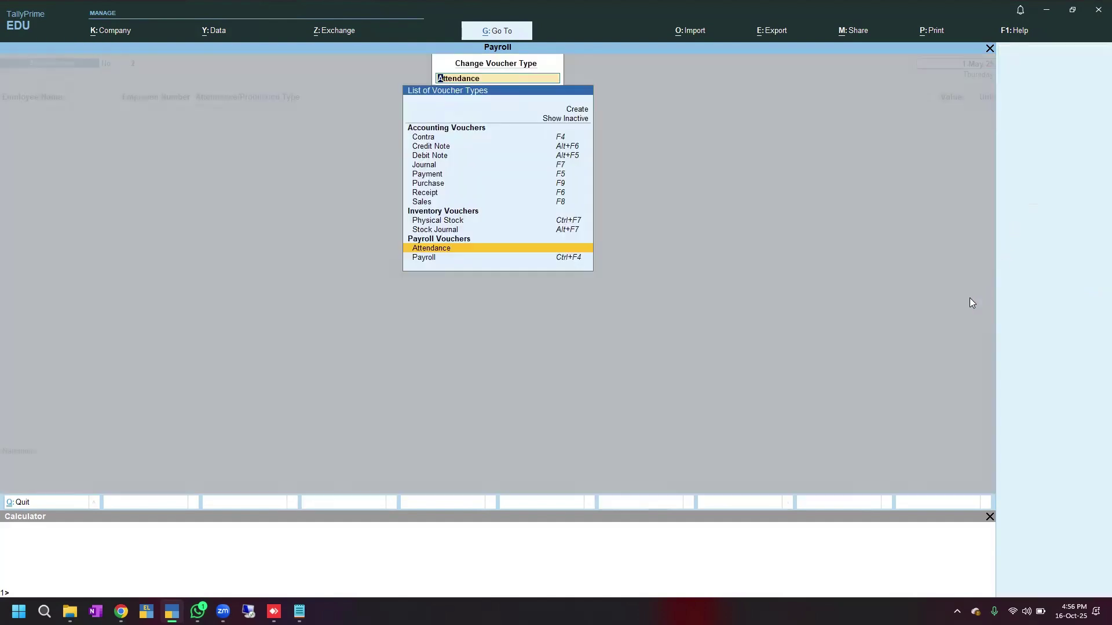
{"action": "type", "text": "Pa"}
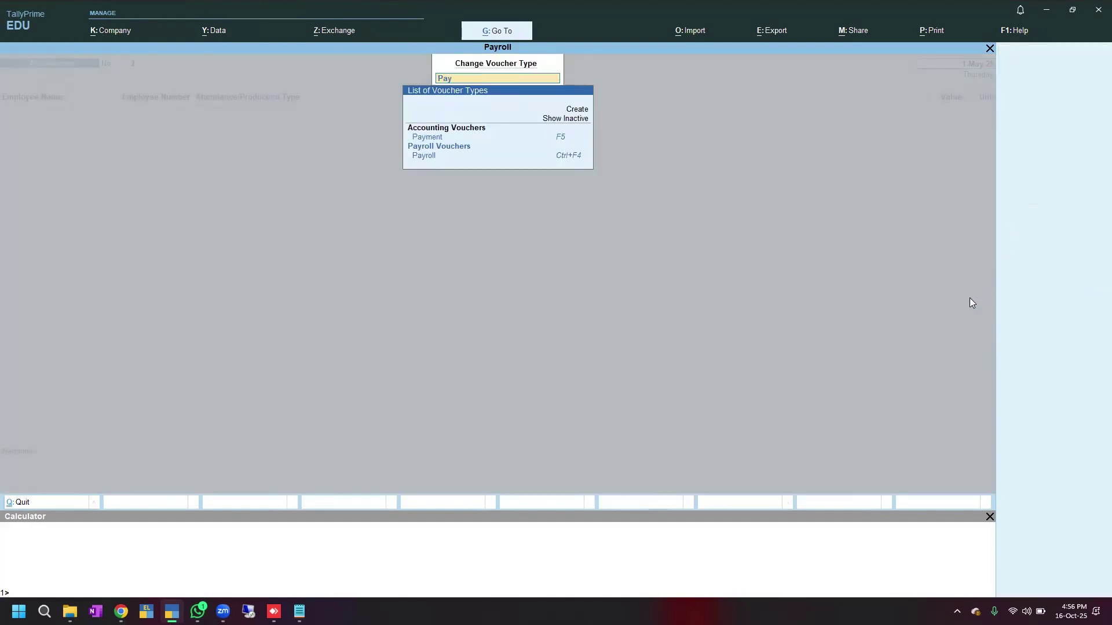
{"action": "type", "text": "y"}
{"action": "key", "text": "Down"}
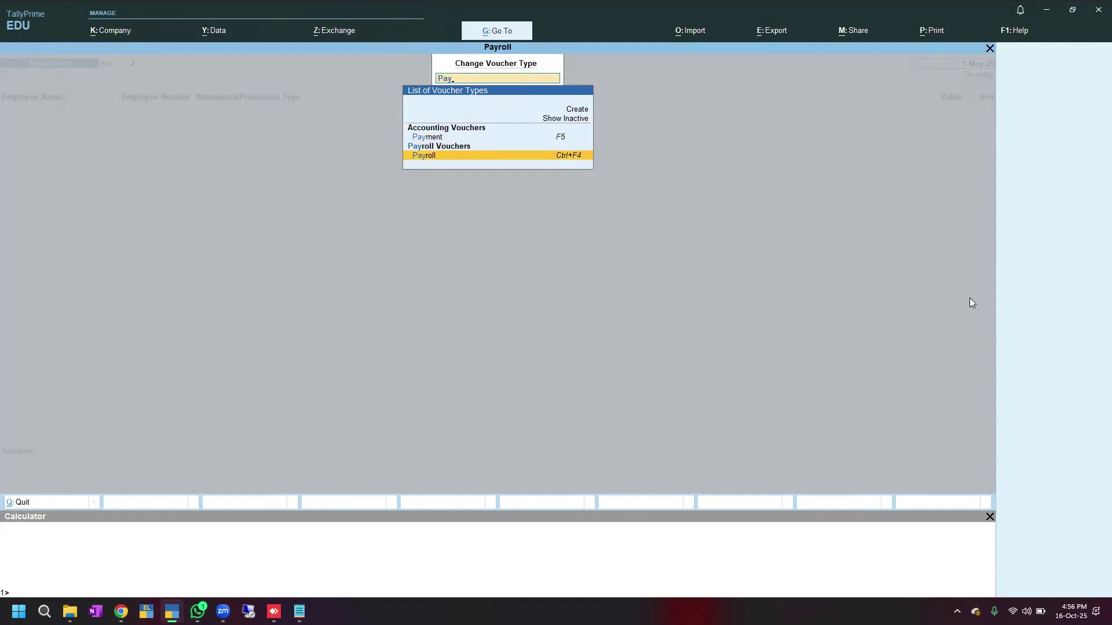
{"action": "key", "text": "Return"}
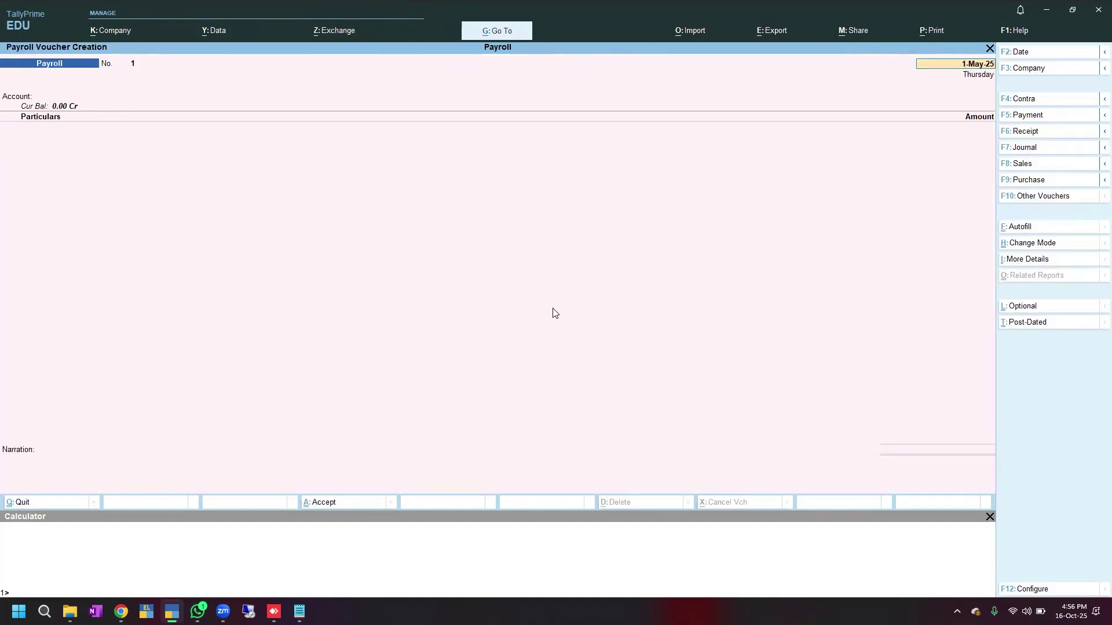
- Start a Payroll Autofill for the payroll voucher and set it to process Salary
{"action": "left_click", "coordinate": [1021, 226]}
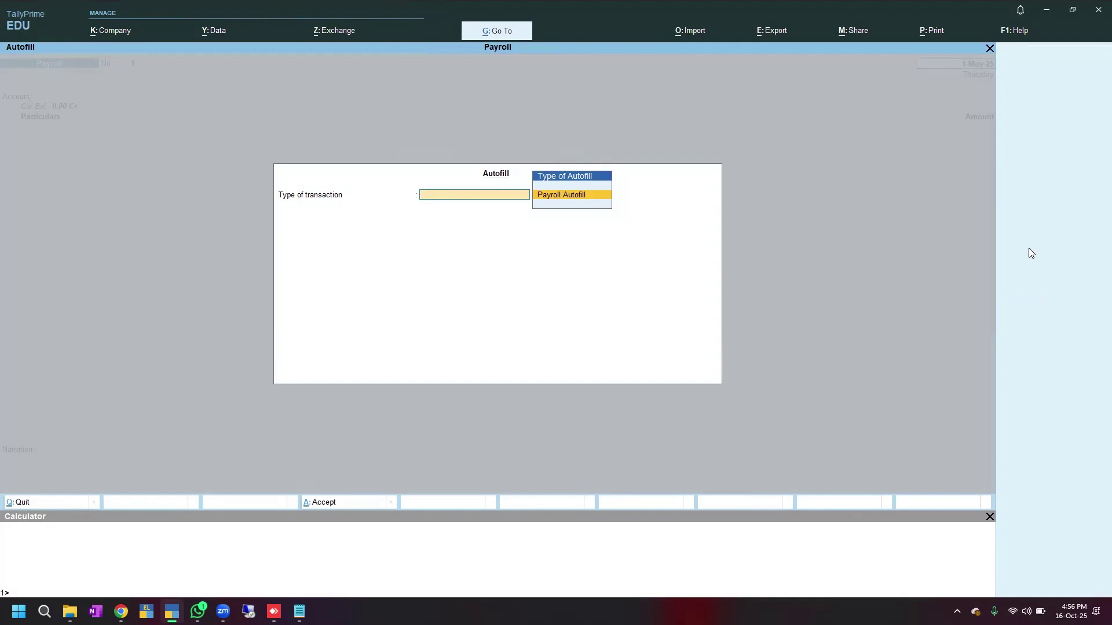
{"action": "key", "text": "Return"}
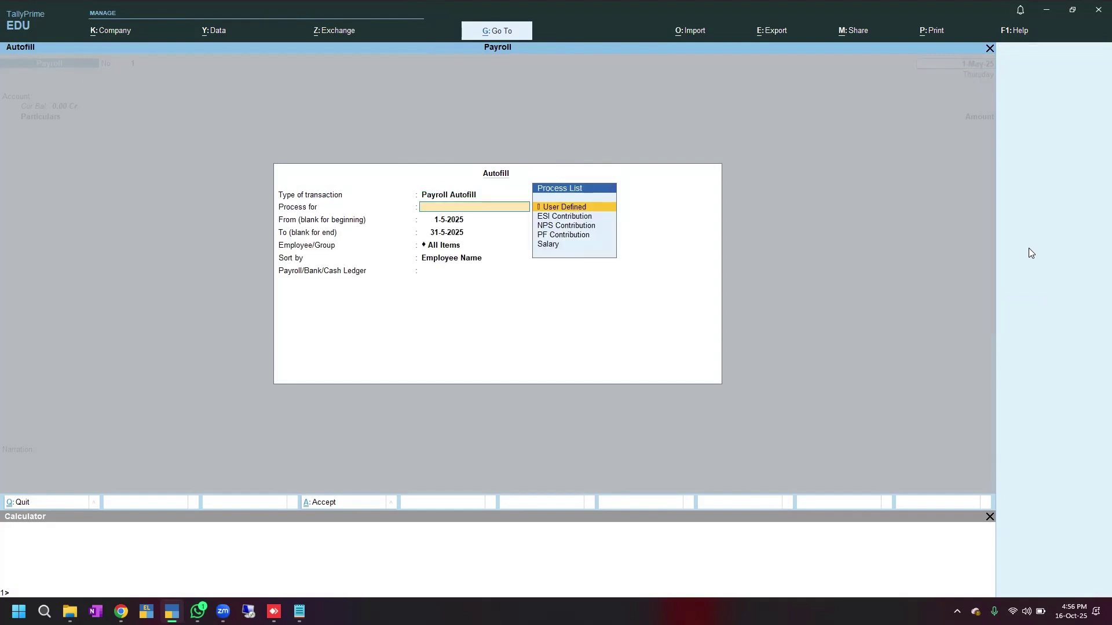
{"action": "key", "text": "Down"}
{"action": "key", "text": "Down"}
{"action": "key", "text": "Down"}
{"action": "key", "text": "Down"}
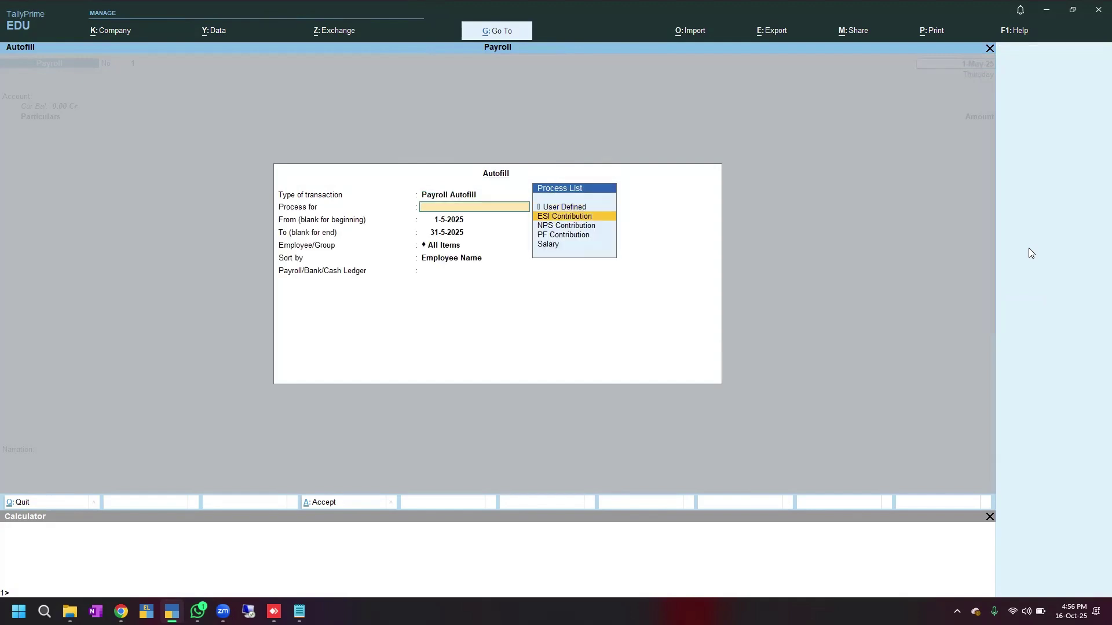
{"action": "key", "text": "Return"}
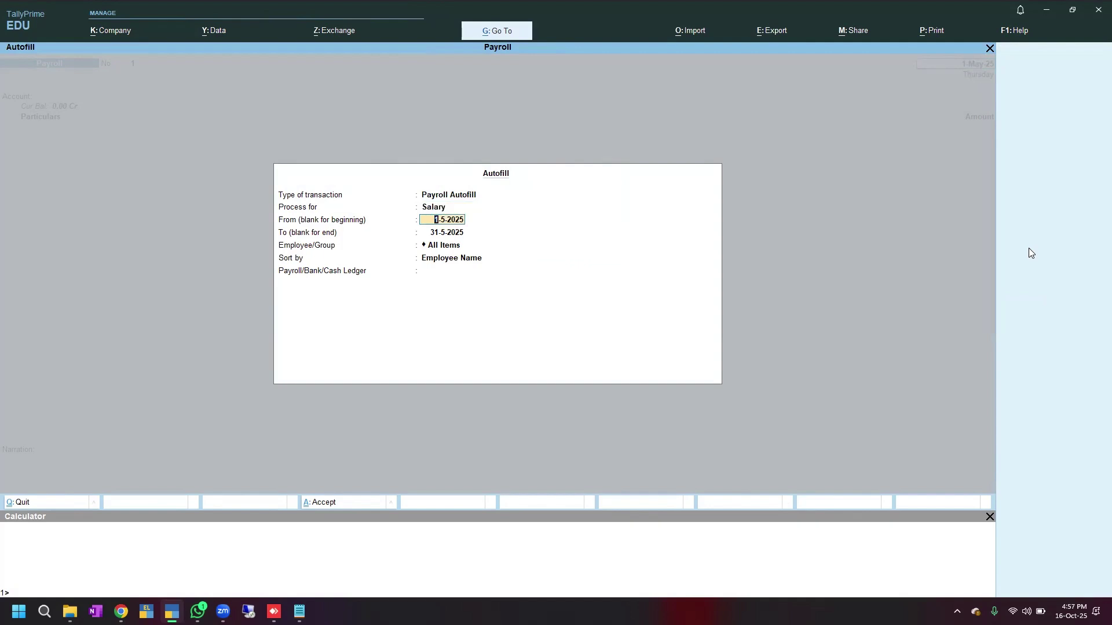
- Autofill salaries for 1-5-2025 to 31-5-2025 for All Items, sorted by Employee Name, using the Cash ledger and including employees with banking details
{"action": "key", "text": "Return"}
{"action": "key", "text": "Return"}
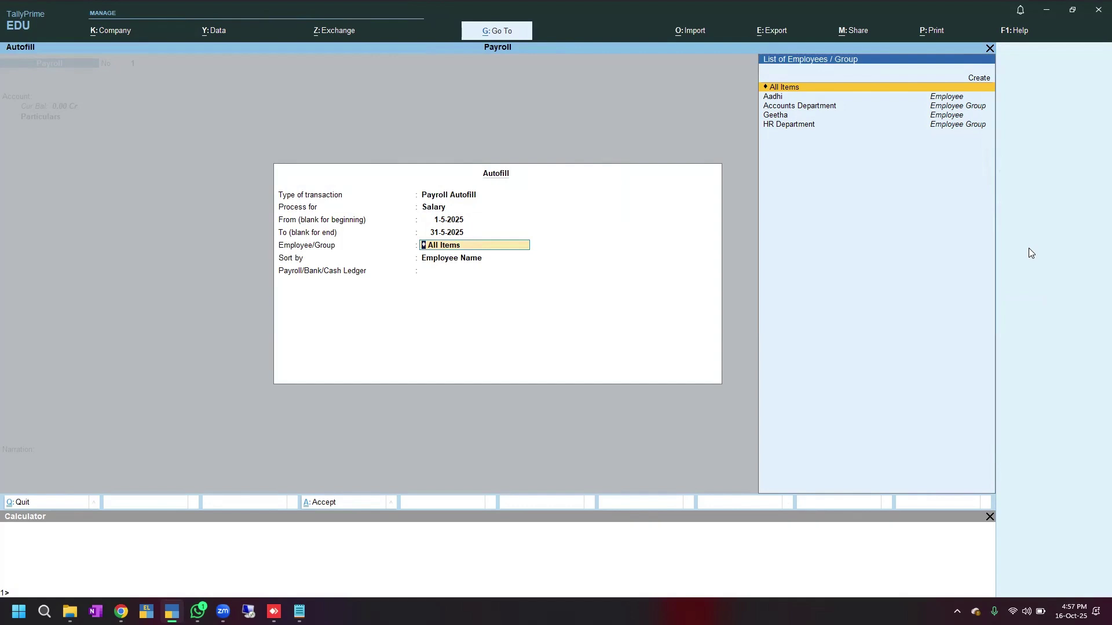
{"action": "key", "text": "Down"}
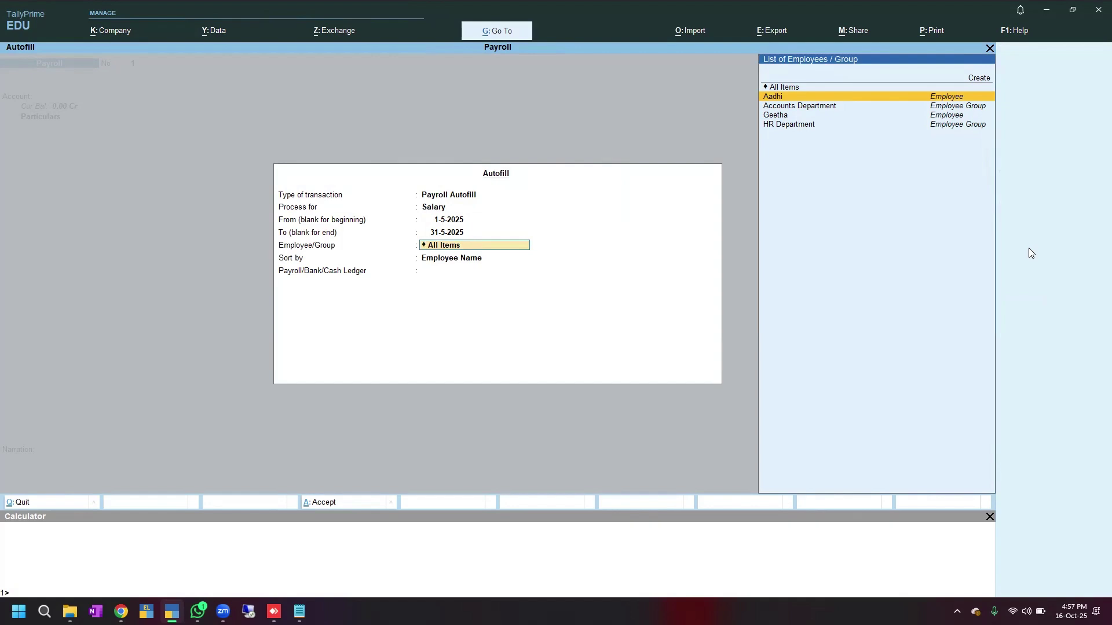
{"action": "key", "text": "Up"}
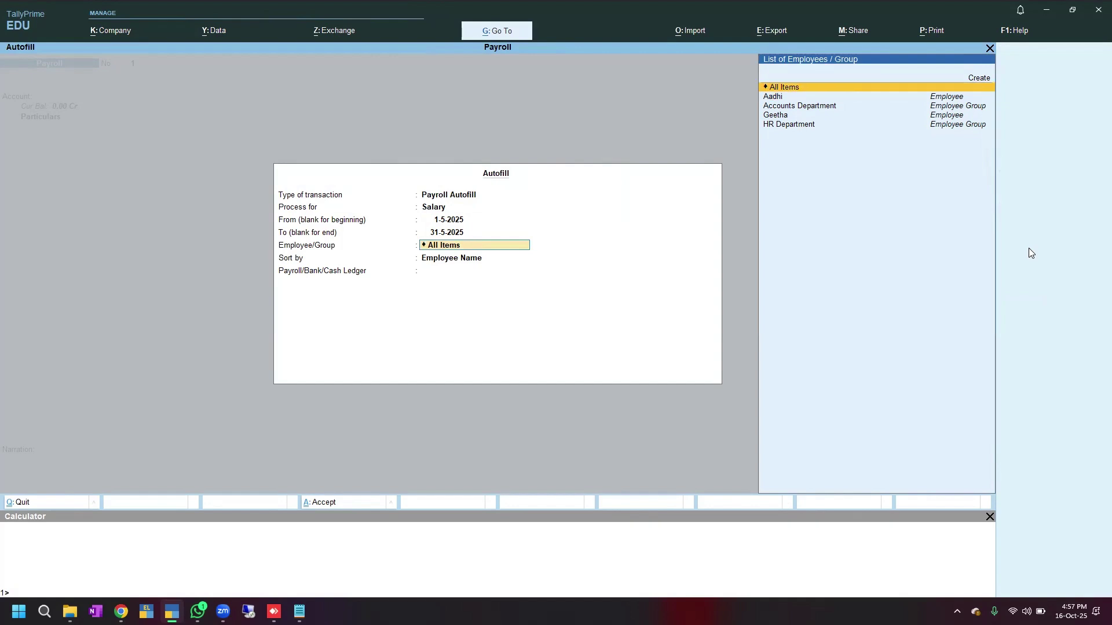
{"action": "key", "text": "Return"}
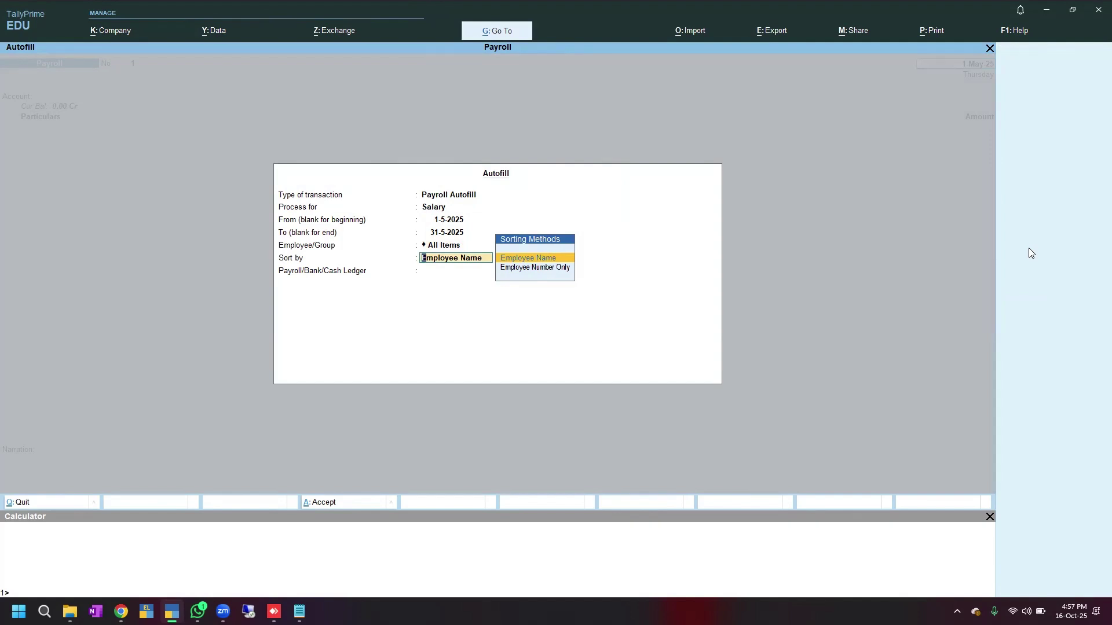
{"action": "key", "text": "Return"}
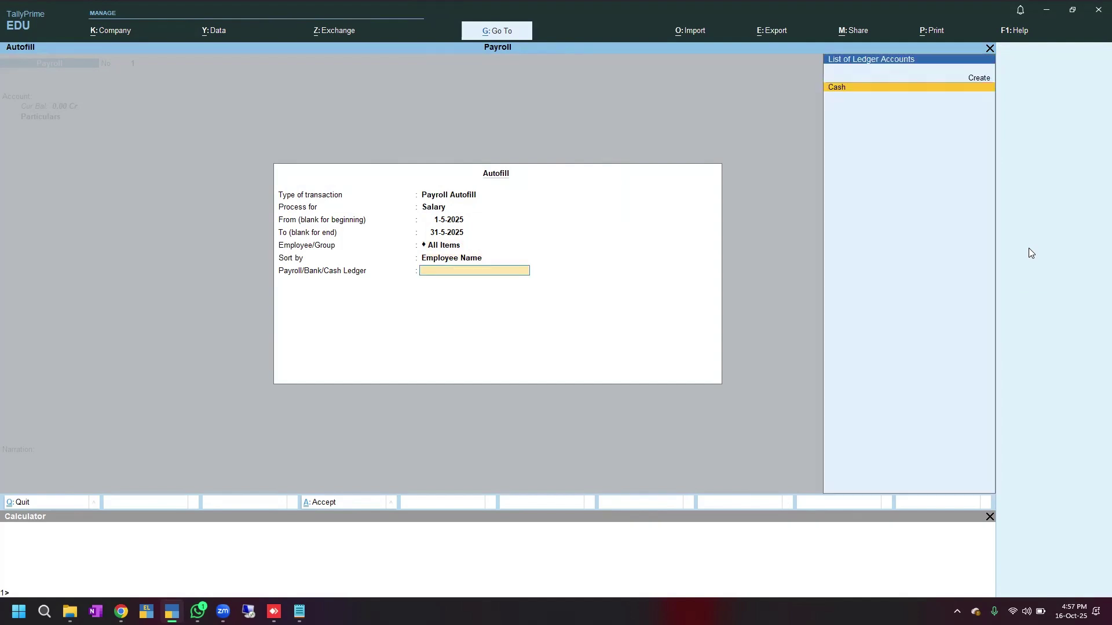
{"action": "key", "text": "Return"}
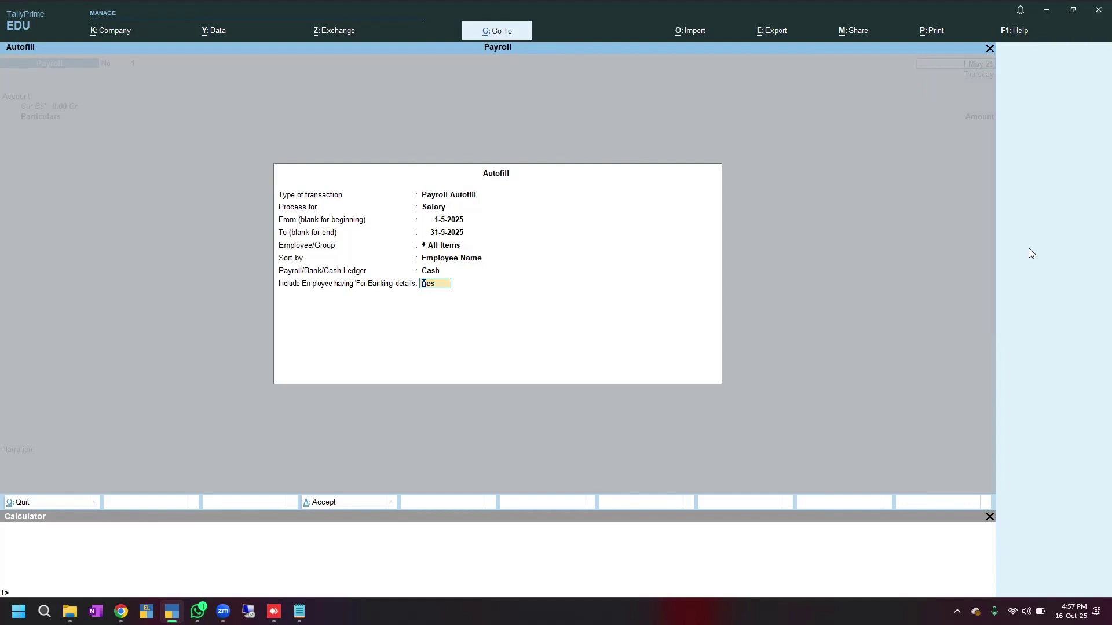
{"action": "key", "text": "Return"}
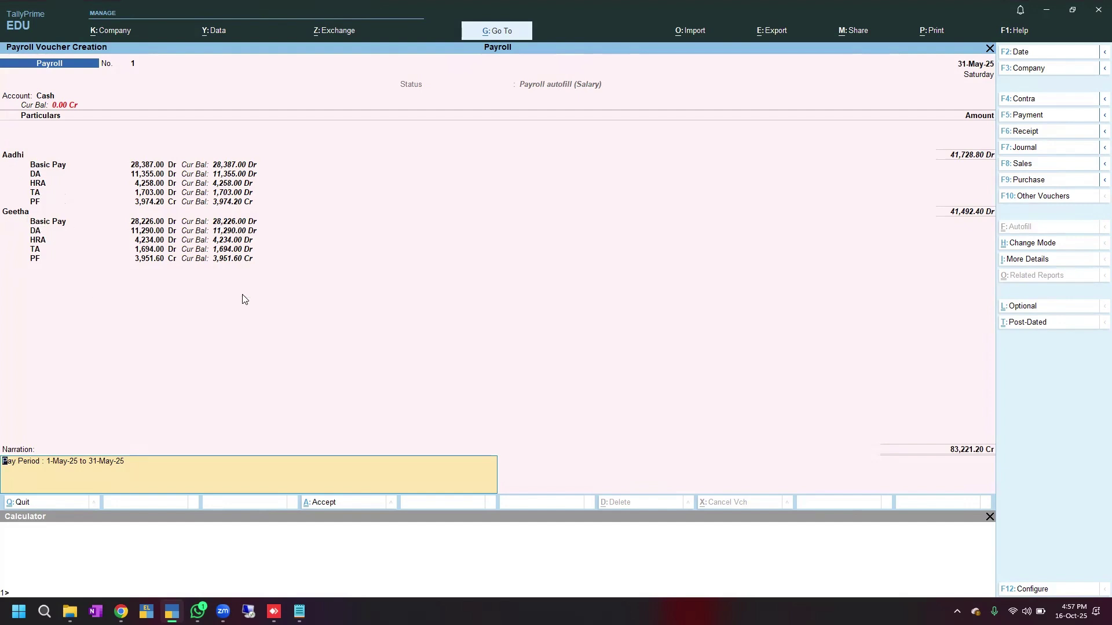
- Save the autofilled payroll voucher with its pay period narration and leave voucher entry for the Gateway of Tally
{"action": "key", "text": "Return"}
{"action": "key", "text": "Return"}
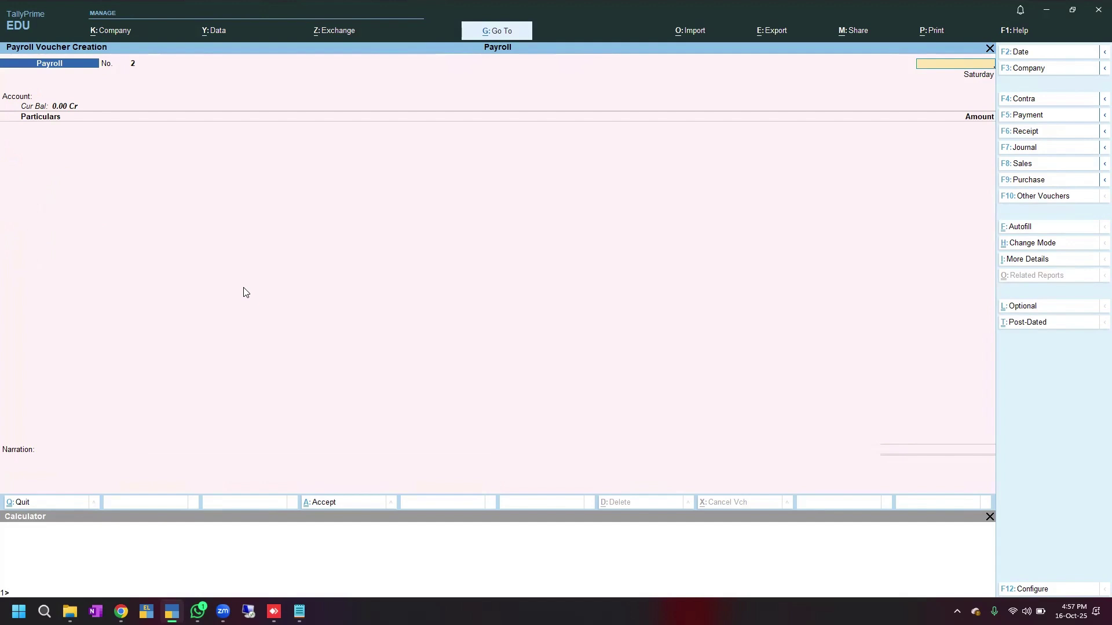
{"action": "key", "text": "Escape"}
{"action": "key", "text": "Return"}
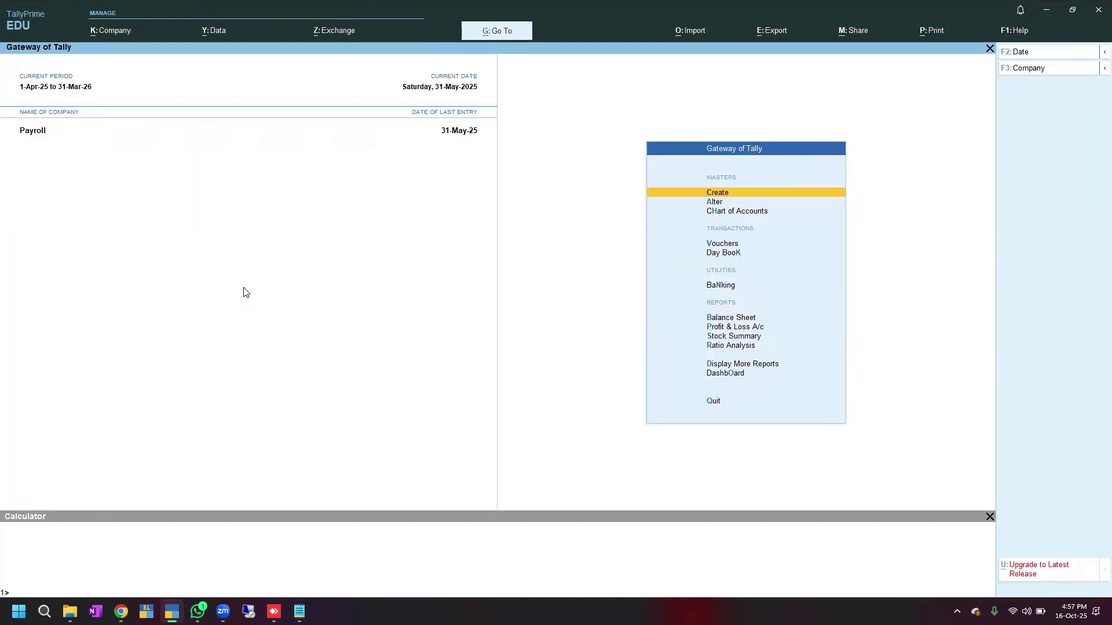
- Open Display More Reports from the Gateway of Tally
{"action": "key", "text": "Down"}
{"action": "key", "text": "Down"}
{"action": "key", "text": "Down"}
{"action": "key", "text": "Down"}
{"action": "key", "text": "Down"}
{"action": "key", "text": "Down"}
{"action": "key", "text": "Down"}
{"action": "key", "text": "Down"}
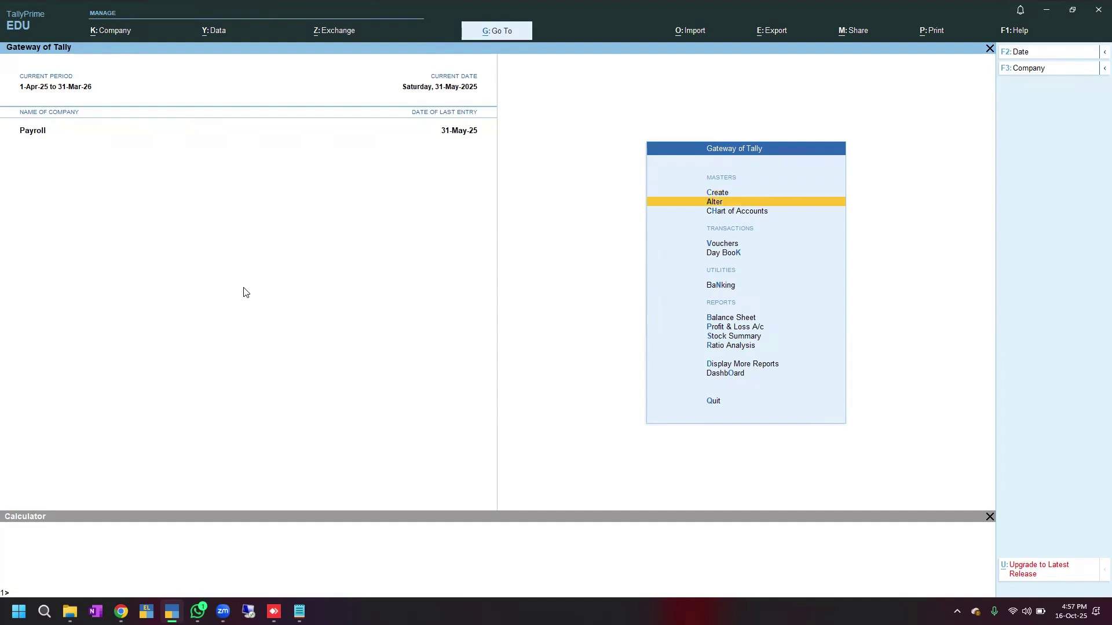
{"action": "key", "text": "Down"}
{"action": "key", "text": "Down"}
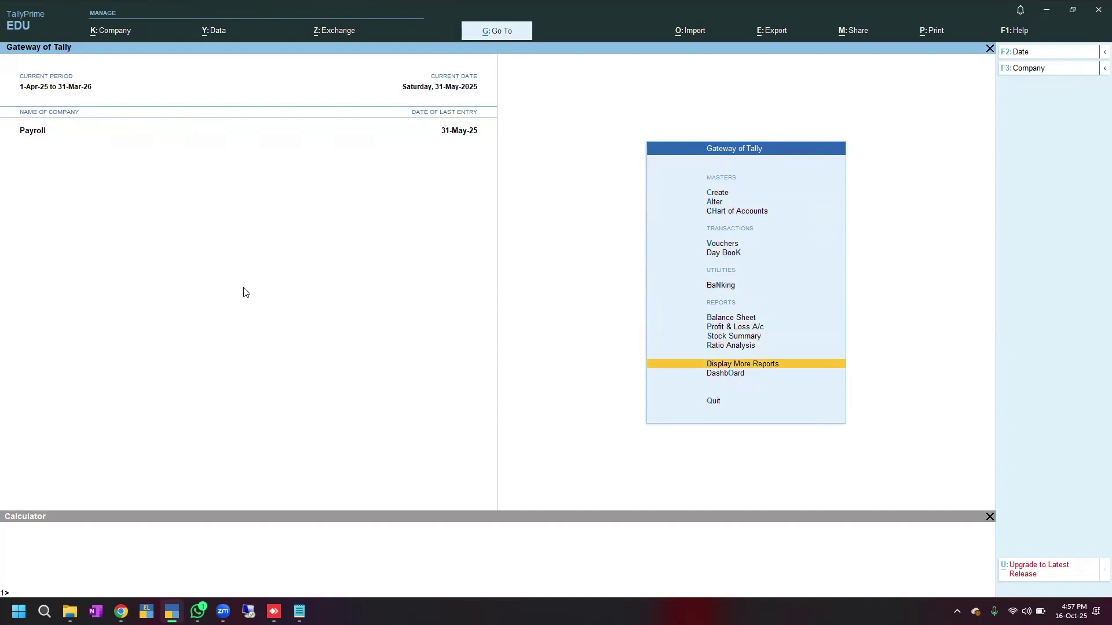
{"action": "key", "text": "Return"}
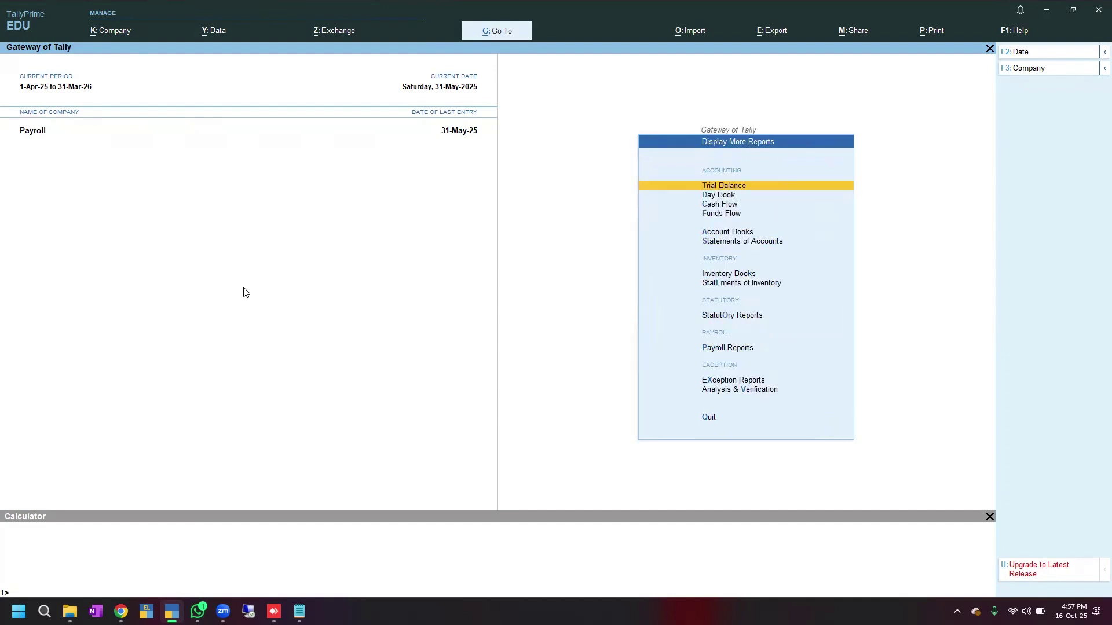
- Open the Pay Slip report under Payroll Reports for All Items
{"action": "key", "text": "Down"}
{"action": "key", "text": "Down"}
{"action": "key", "text": "Down"}
{"action": "key", "text": "Down"}
{"action": "key", "text": "Down"}
{"action": "key", "text": "Down"}
{"action": "key", "text": "Down"}
{"action": "key", "text": "Down"}
{"action": "key", "text": "Down"}
{"action": "key", "text": "Down"}
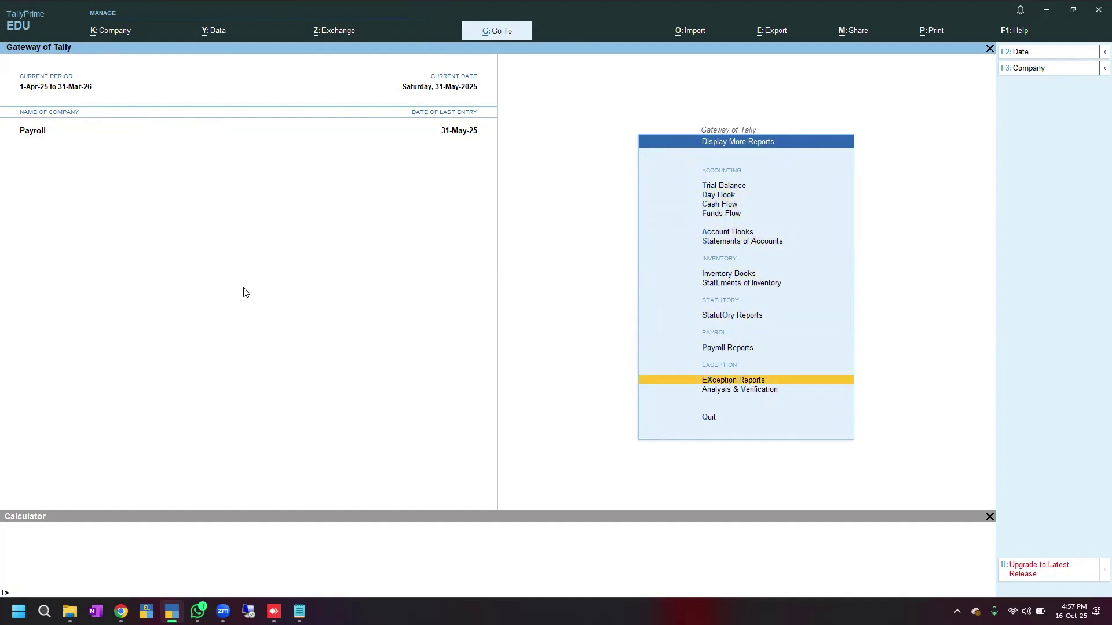
{"action": "key", "text": "Up"}
{"action": "key", "text": "Return"}
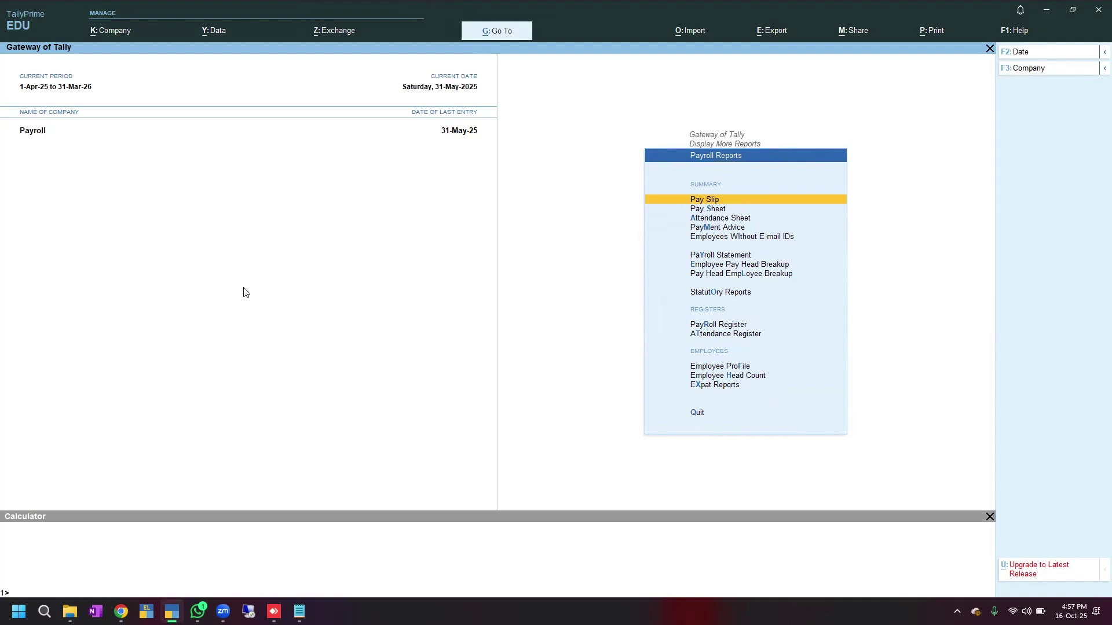
{"action": "key", "text": "Return"}
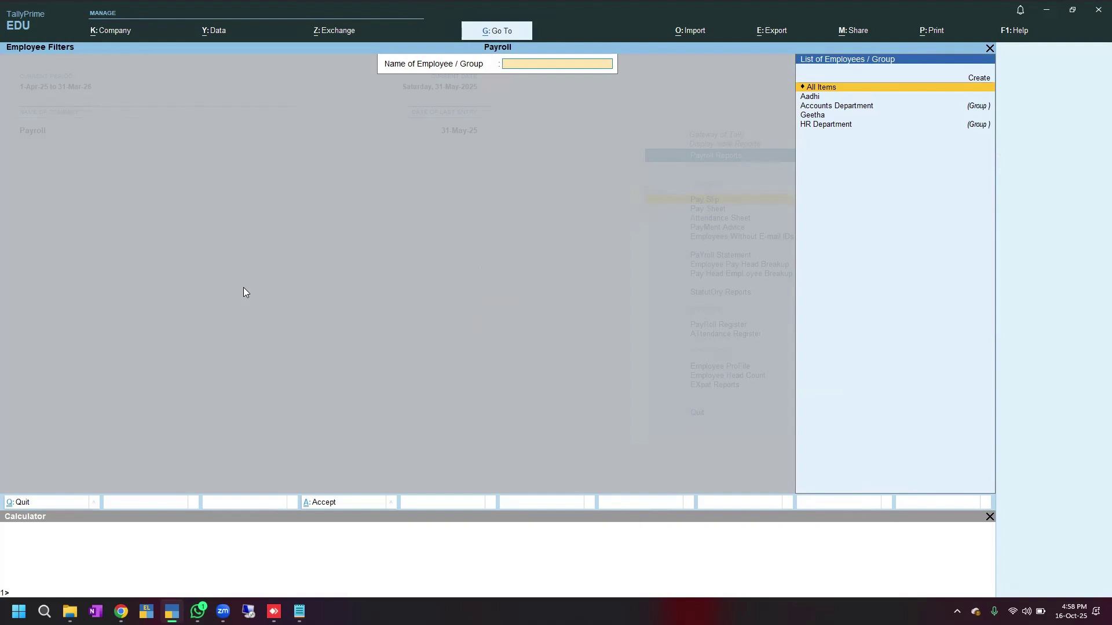
{"action": "key", "text": "Return"}
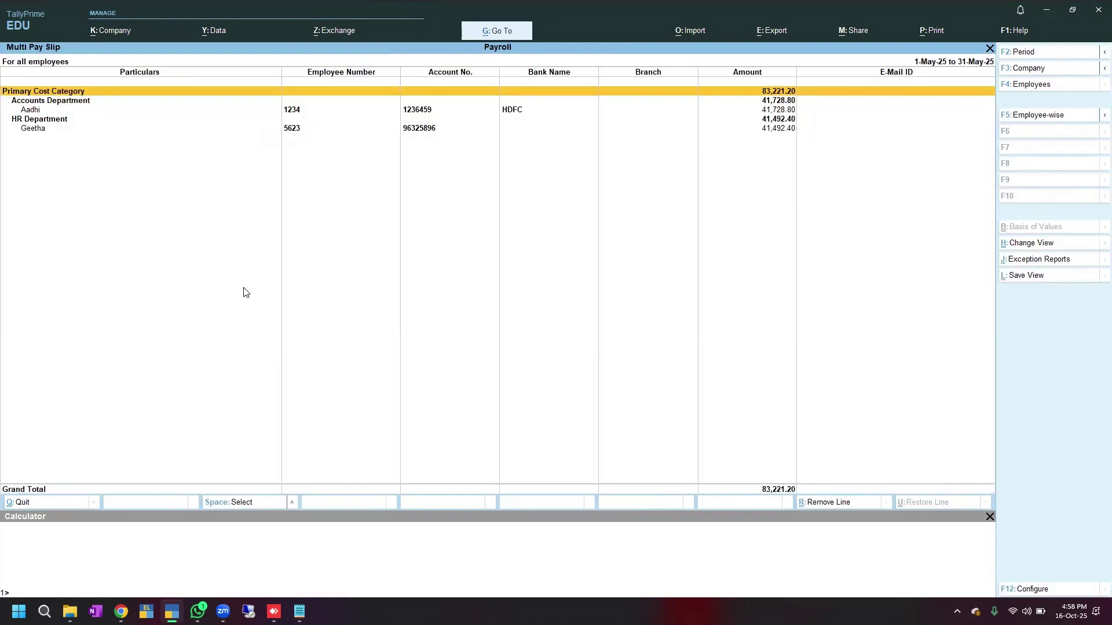
- Review the department and employee rows in the Multi Pay Slip report
{"action": "key", "text": "Down"}
{"action": "key", "text": "Down"}
{"action": "key", "text": "Down"}
{"action": "key", "text": "Down"}
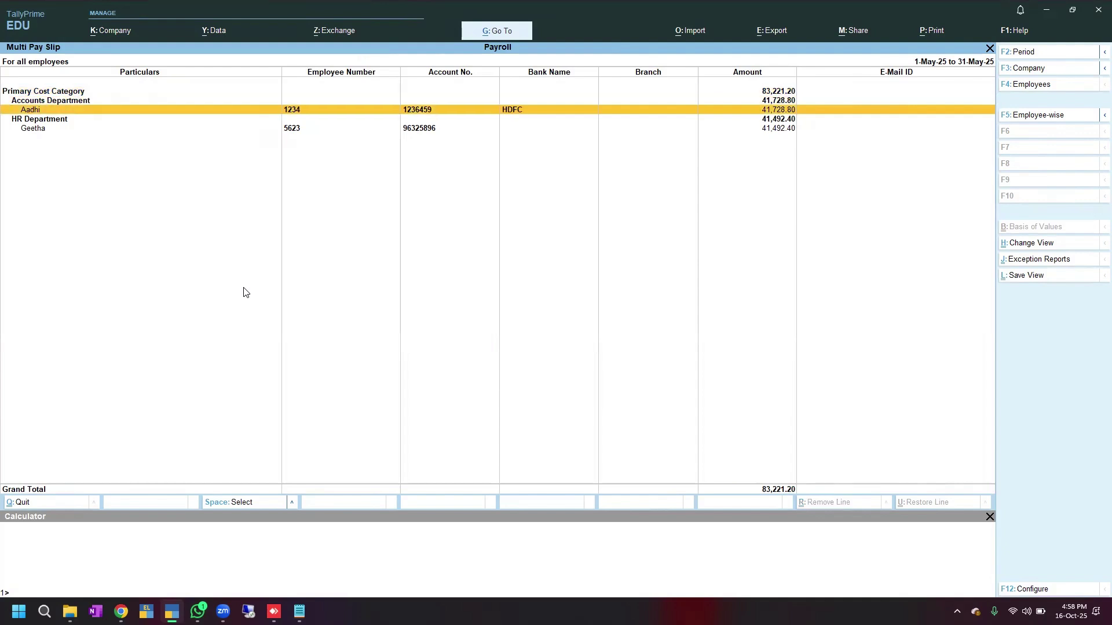
{"action": "key", "text": "Up"}
{"action": "key", "text": "Up"}
{"action": "key", "text": "Up"}
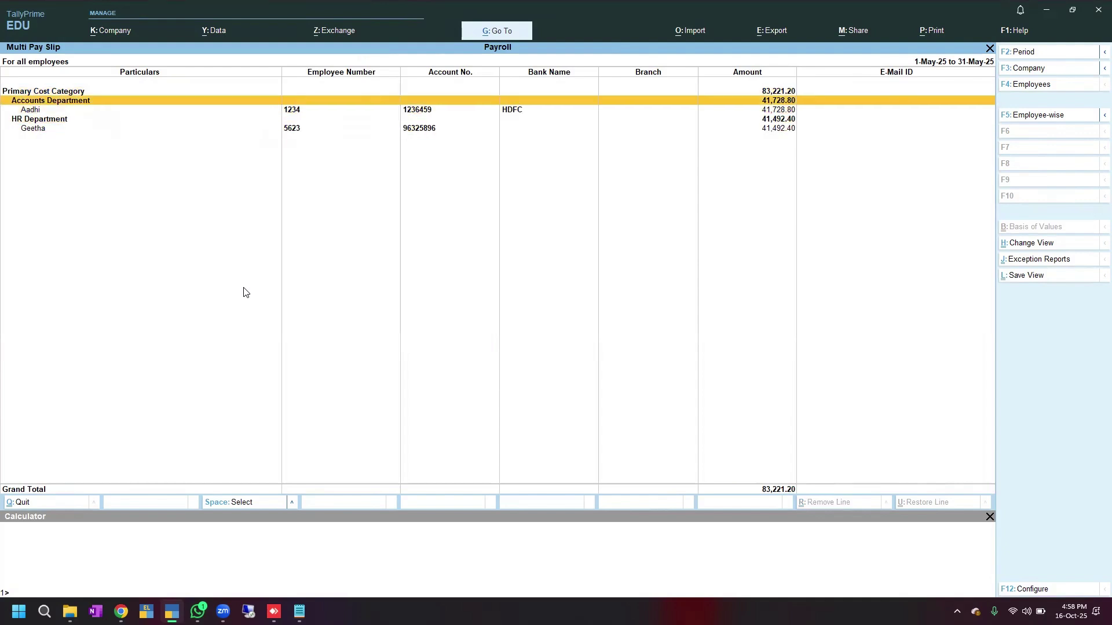
- Return to the employee selection and open the individual pay slip of the Accounts Department employee
{"action": "key", "text": "Escape"}
{"action": "key", "text": "Down"}
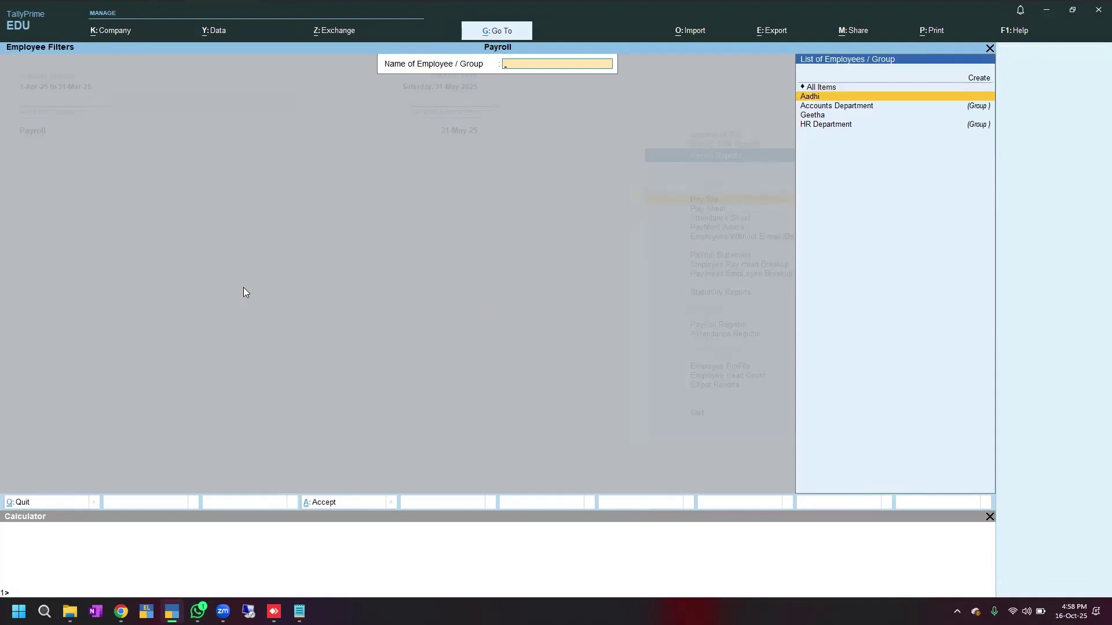
{"action": "key", "text": "Return"}
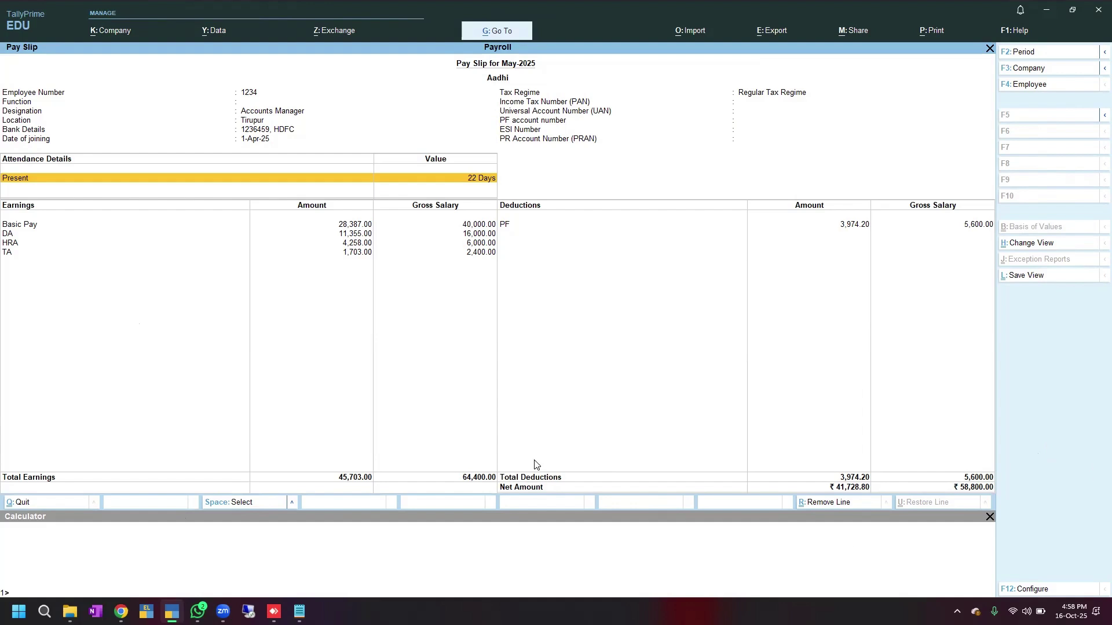
- Preview the printed layout of the employee's May 2025 pay slip, and close the preview without printing
{"action": "key", "text": "ctrl+p"}
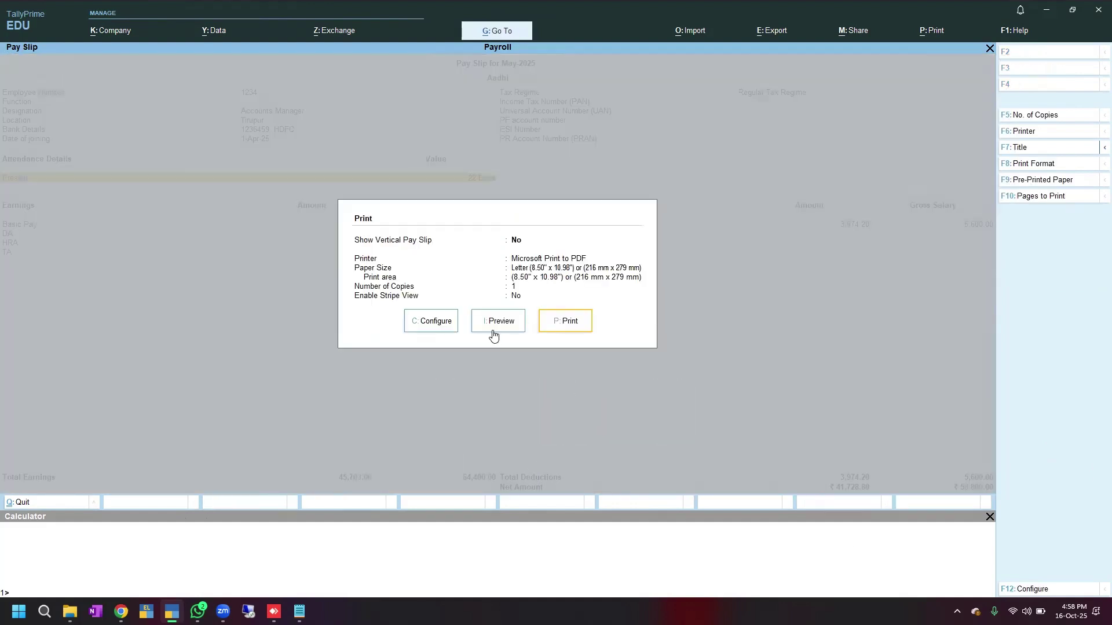
{"action": "left_click", "coordinate": [496, 322]}
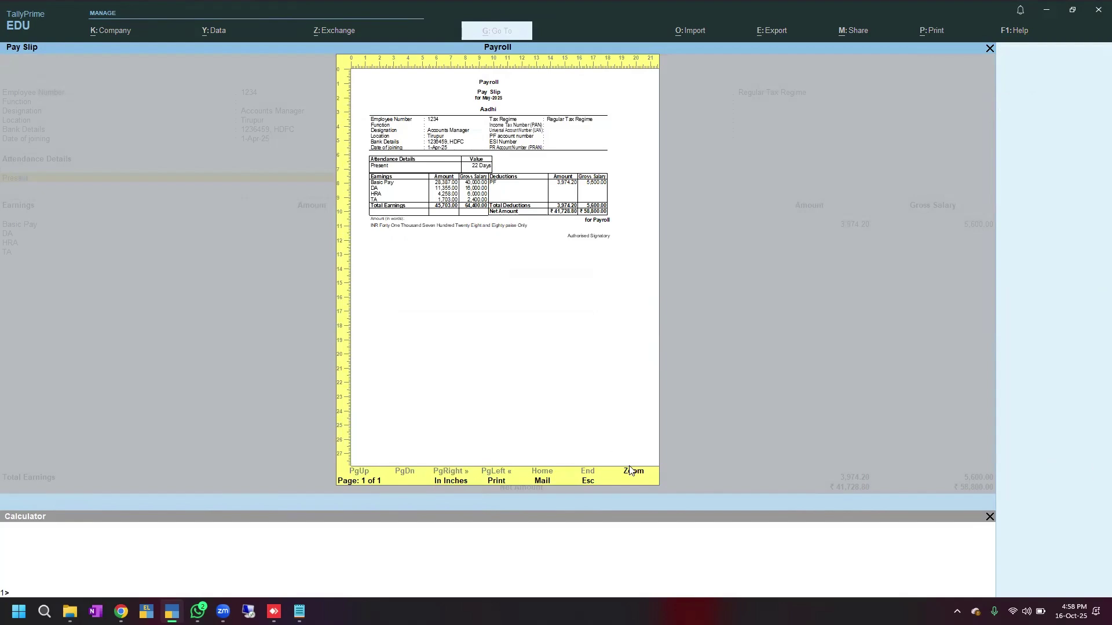
{"action": "key", "text": "Escape"}
{"action": "key", "text": "Escape"}
{"action": "key", "text": "Escape"}
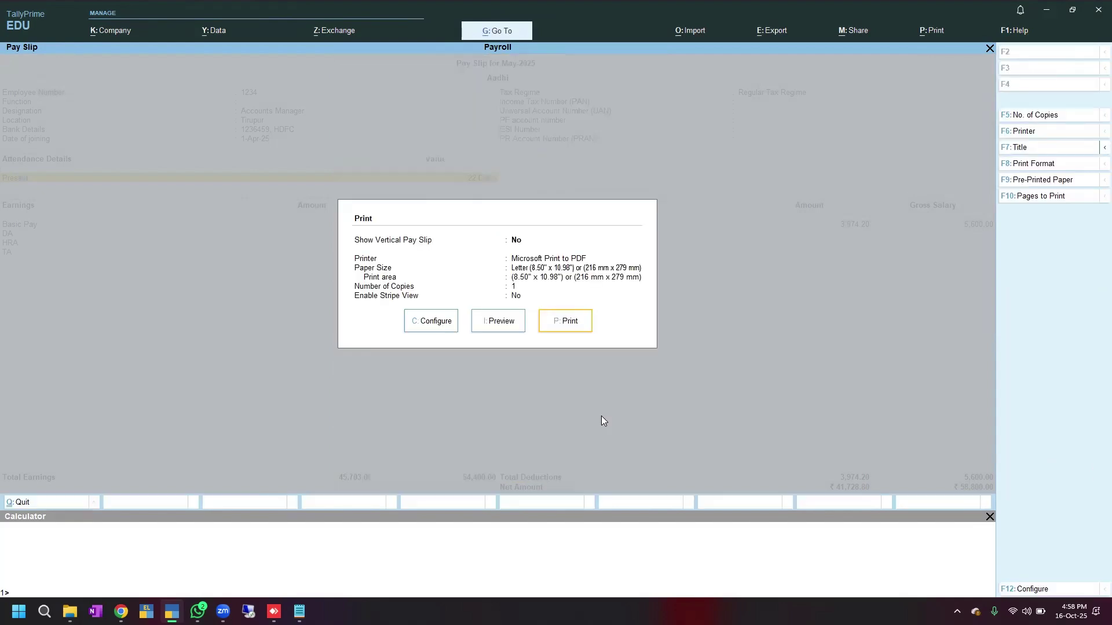
{"action": "key", "text": "Home"}
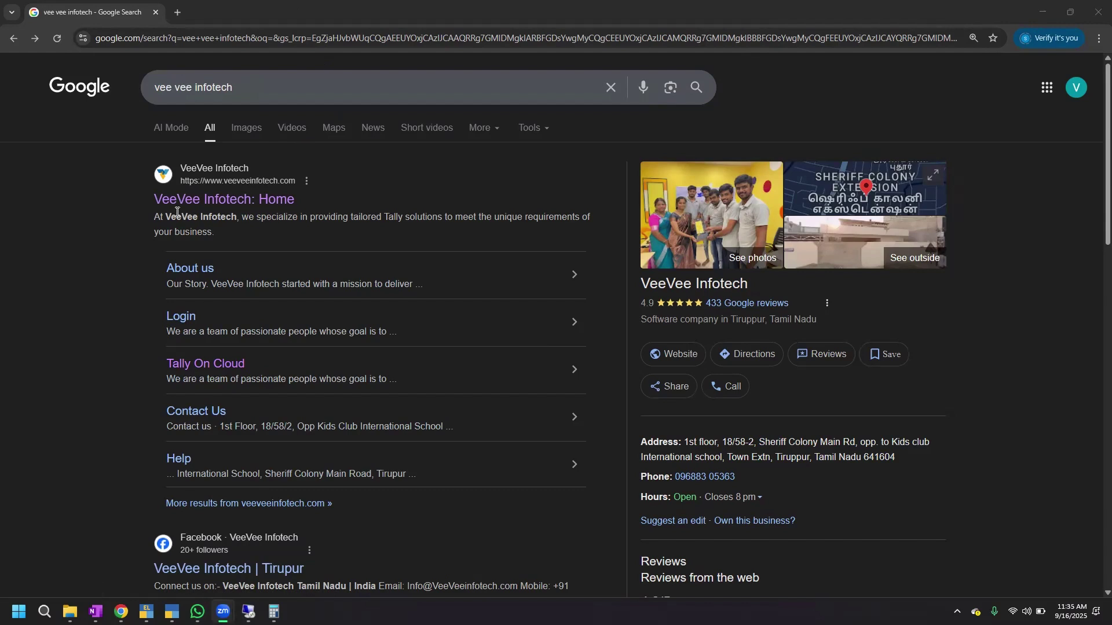
- In the browser, open the VeeVee Infotech website from the search results and examine the lesson list of its Tally Prime Fundamentals course
{"action": "left_click", "coordinate": [232, 202]}
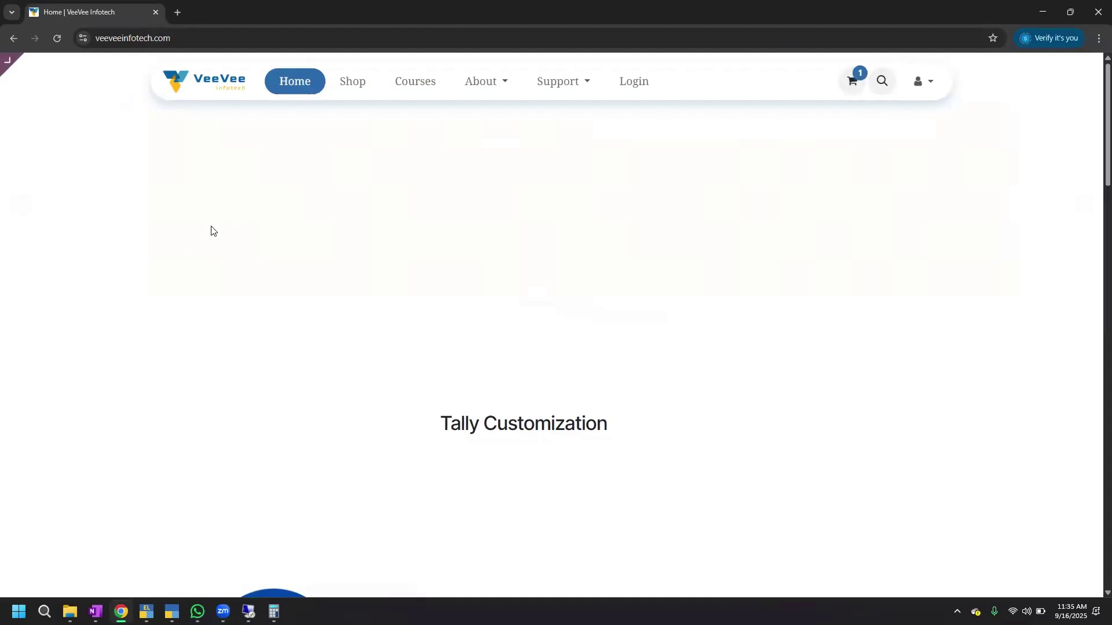
{"action": "left_click", "coordinate": [417, 86]}
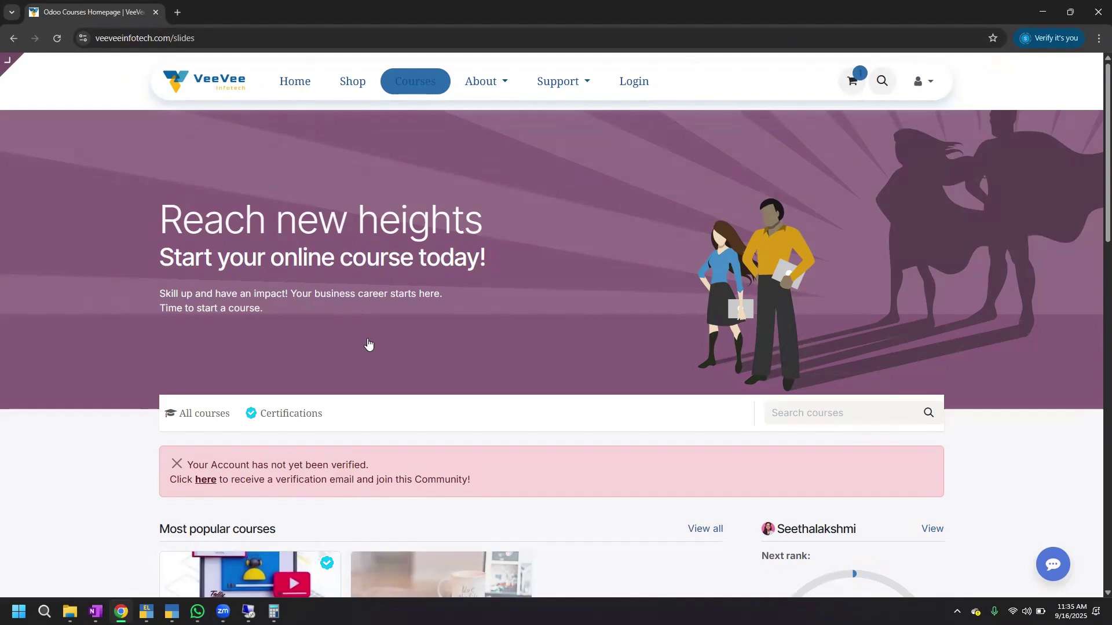
{"action": "scroll", "coordinate": [382, 365], "scroll_direction": "down", "scroll_amount": 5}
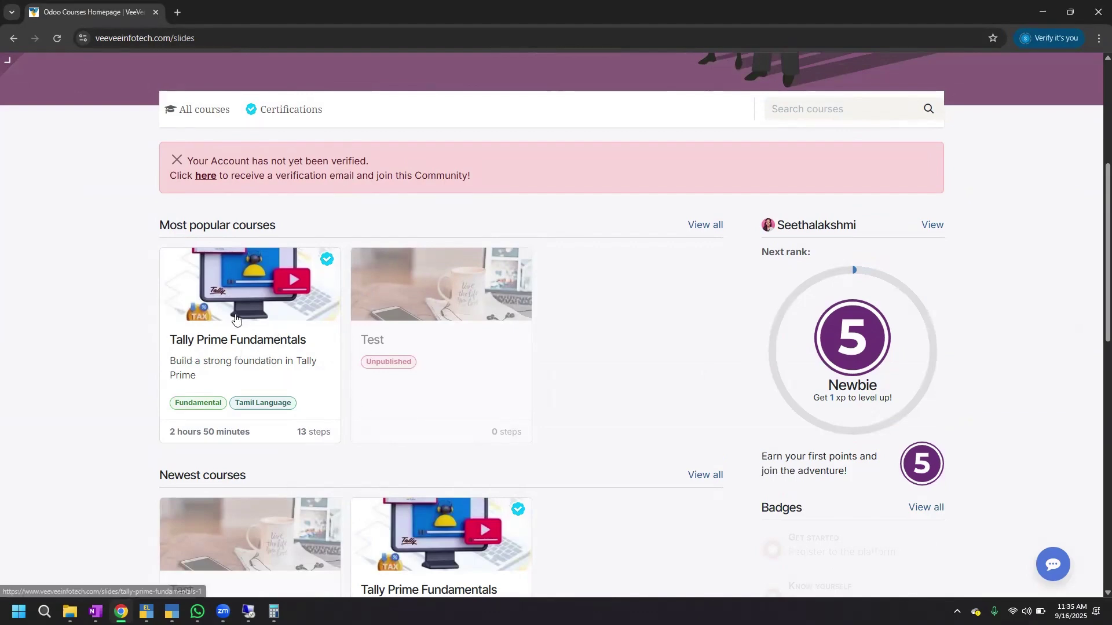
{"action": "left_click", "coordinate": [272, 305]}
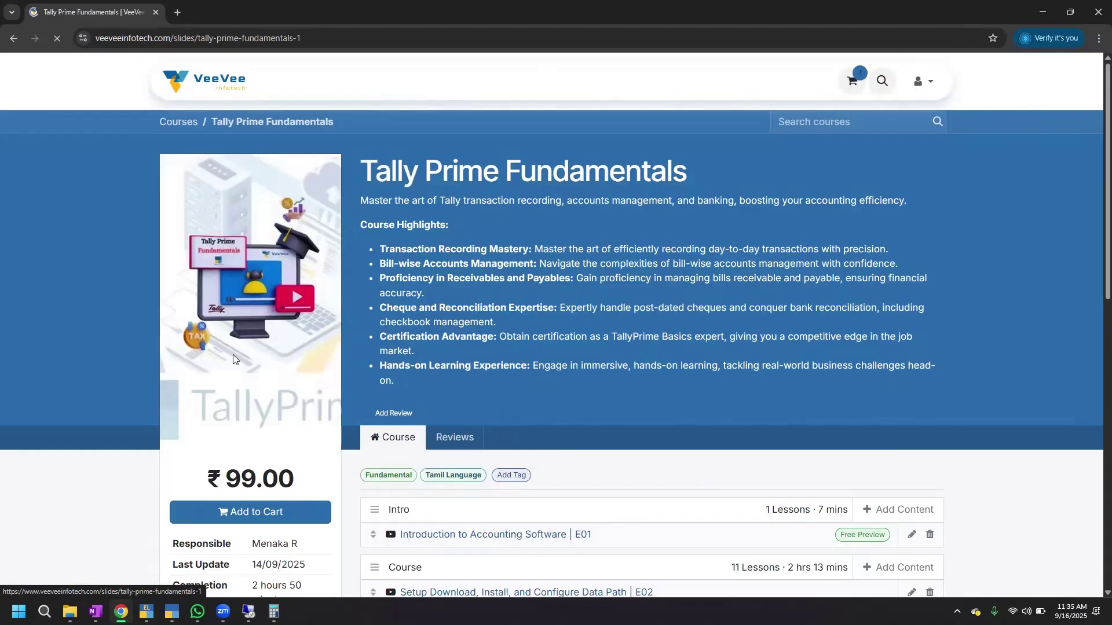
{"action": "scroll", "coordinate": [290, 321], "scroll_direction": "down", "scroll_amount": 5}
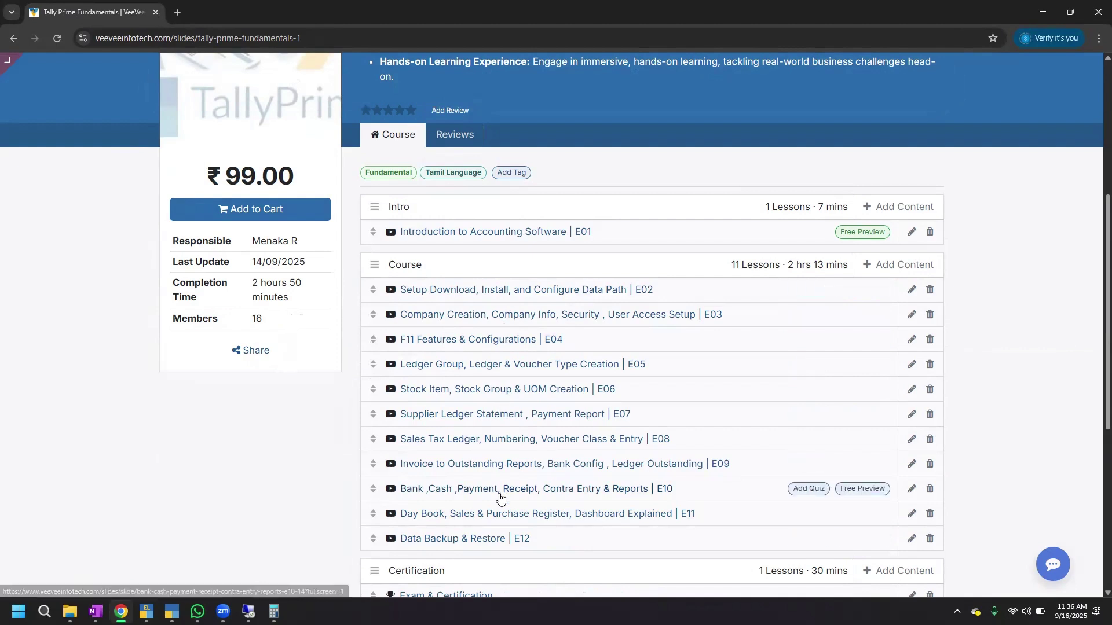
- Add one Tally Prime Fundamentals course to the cart and proceed to checkout
{"action": "left_click", "coordinate": [261, 211]}
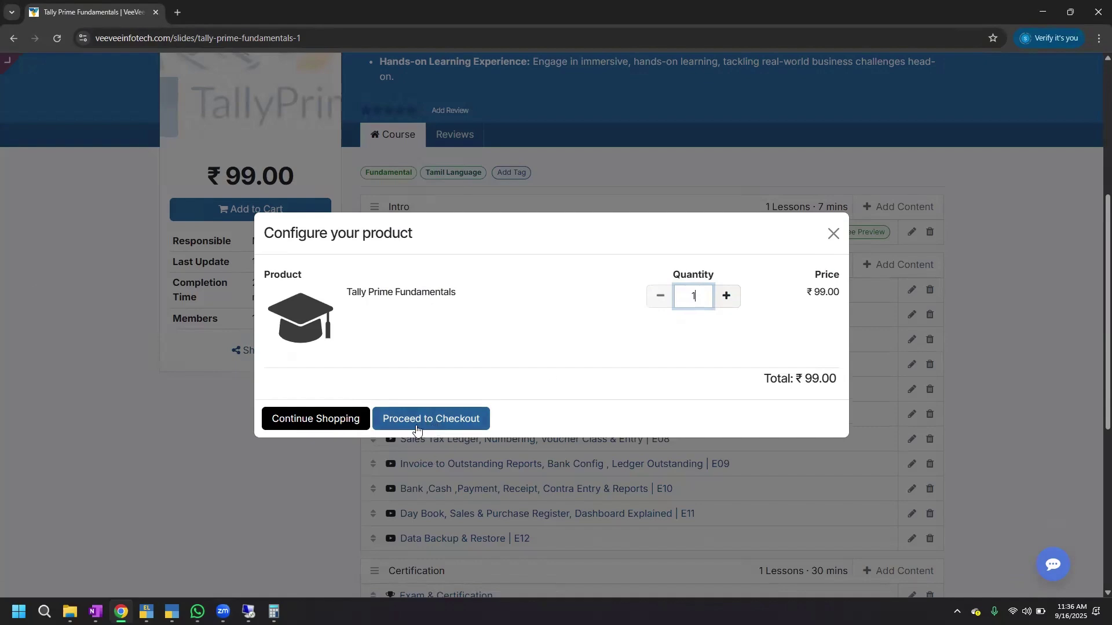
{"action": "left_click", "coordinate": [448, 425]}
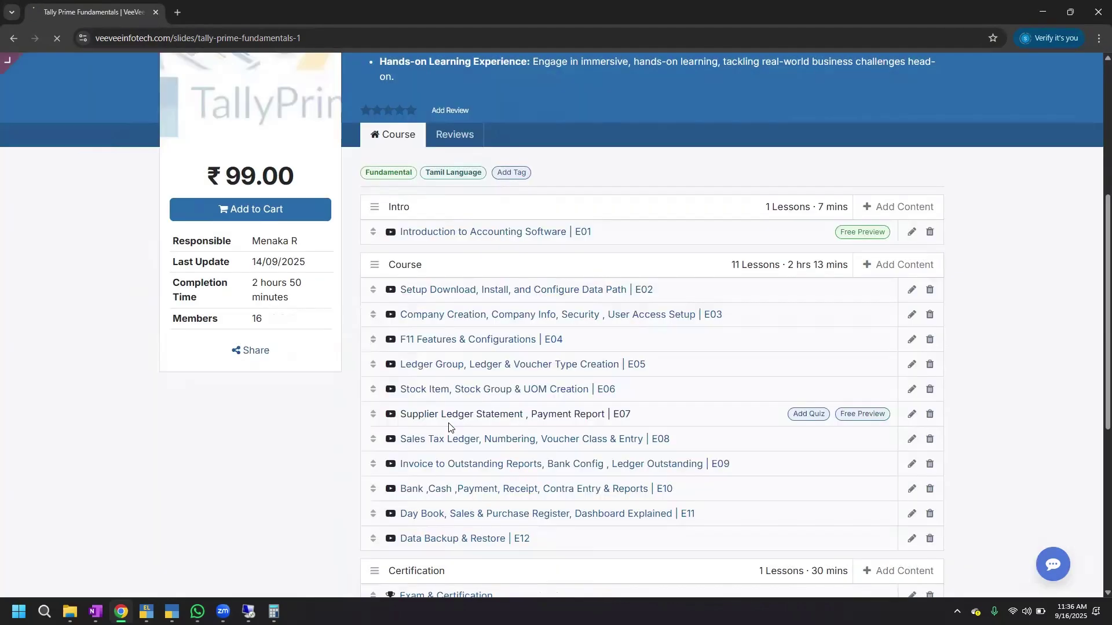